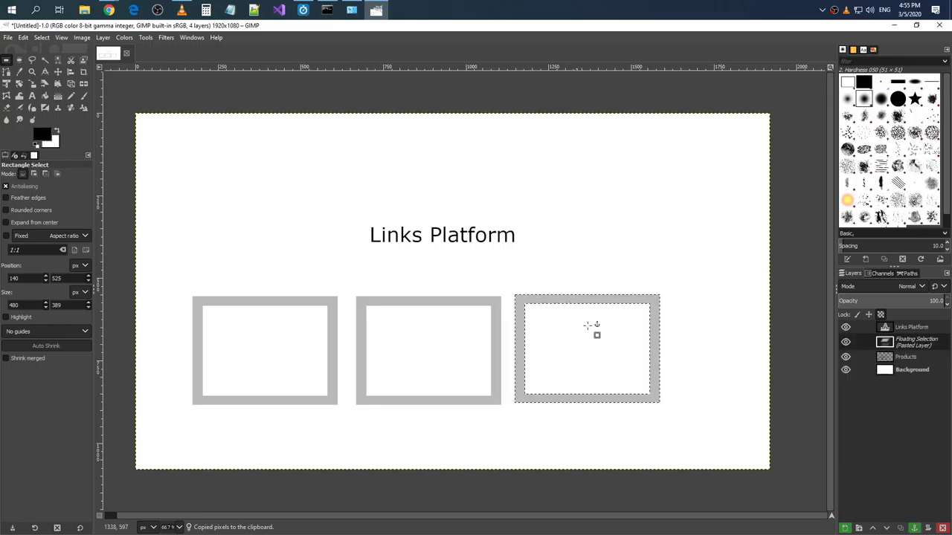
Anchor the pasted third gray frame into the Products layer.
mouse_move(182, 286)
mouse_down()
mouse_move(400, 409)
mouse_move(678, 427)
mouse_up()
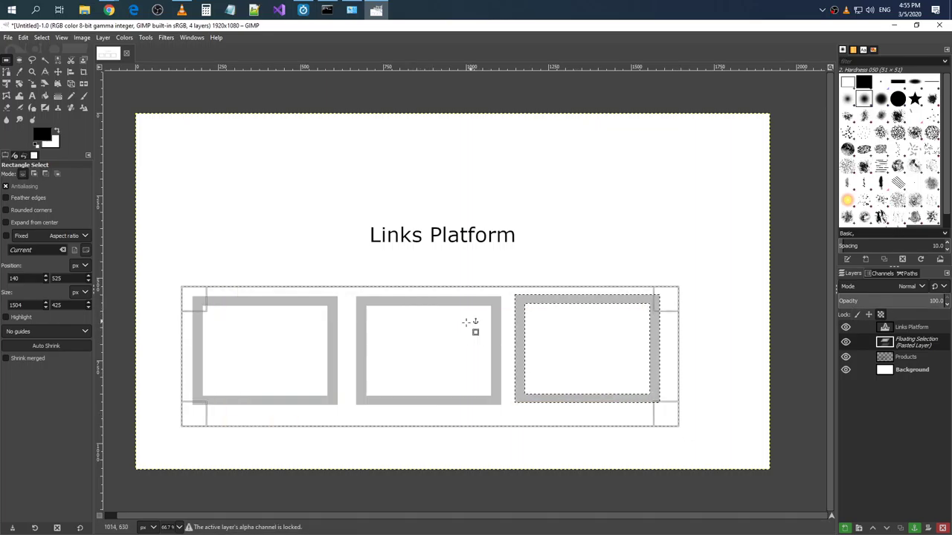
click(504, 365)
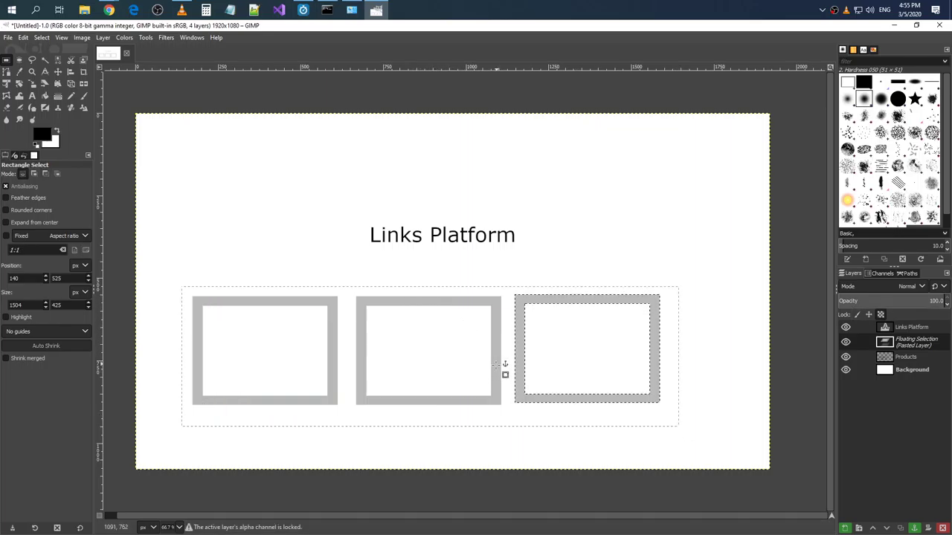
click(543, 261)
Clear the selection and reselect the row of three frames.
drag(491, 329, 451, 339)
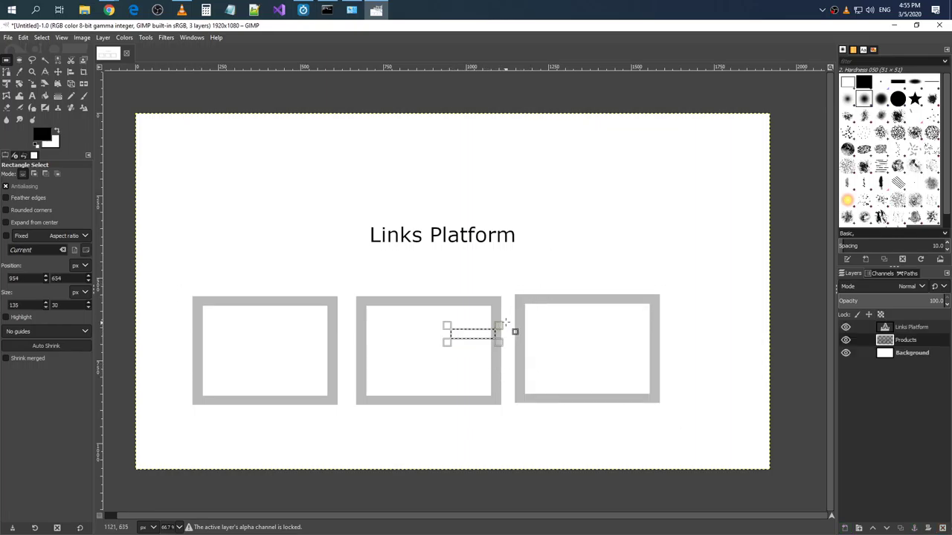
click(346, 276)
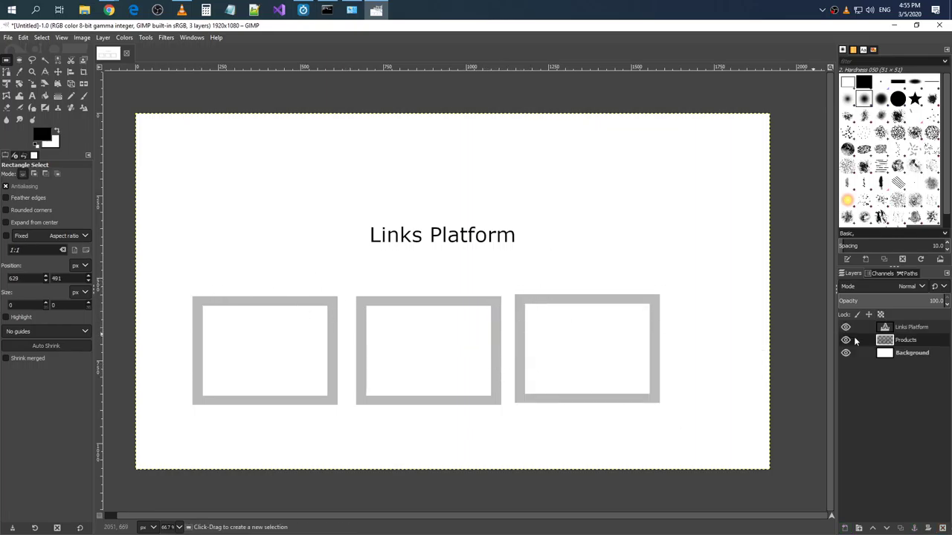
mouse_move(190, 283)
mouse_down()
mouse_move(290, 366)
mouse_move(672, 414)
mouse_up()
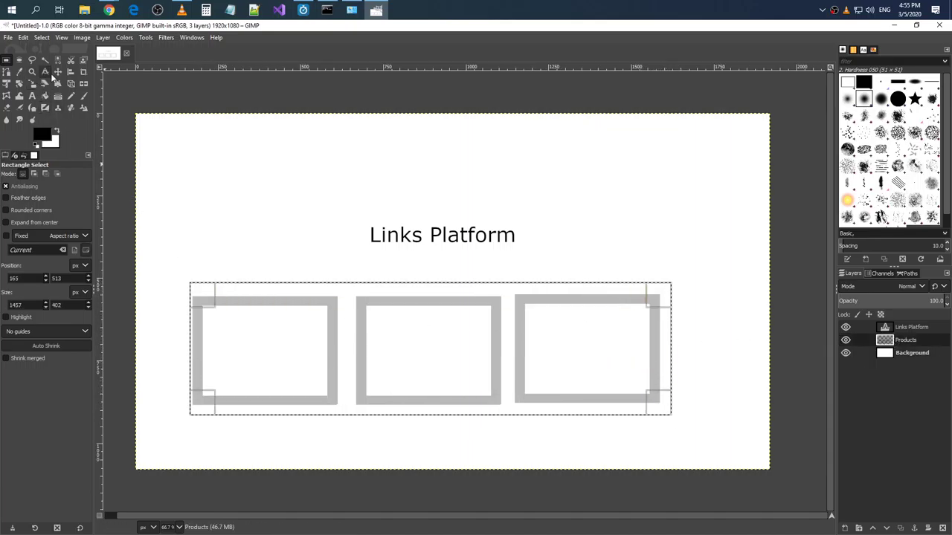
click(56, 72)
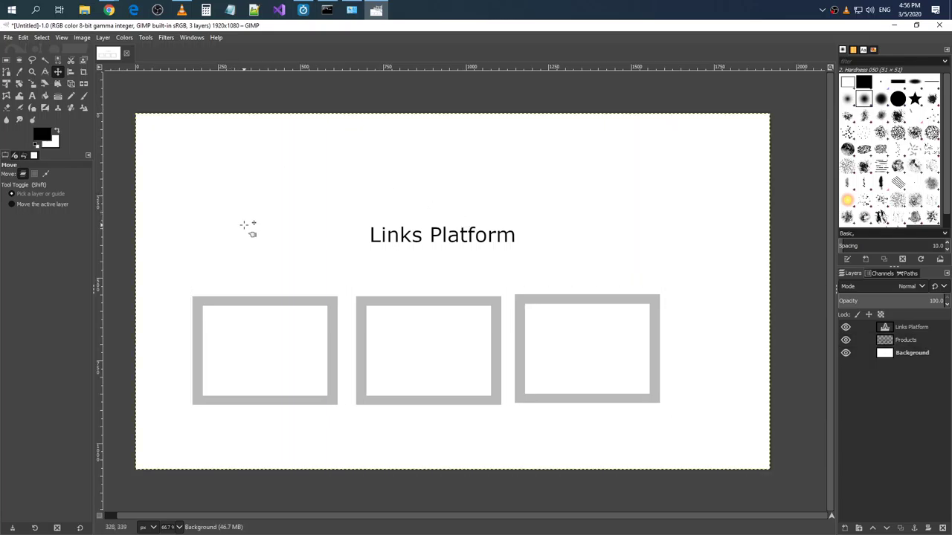
Lock the Background layer's position so it can no longer move.
key(r)
click(244, 126)
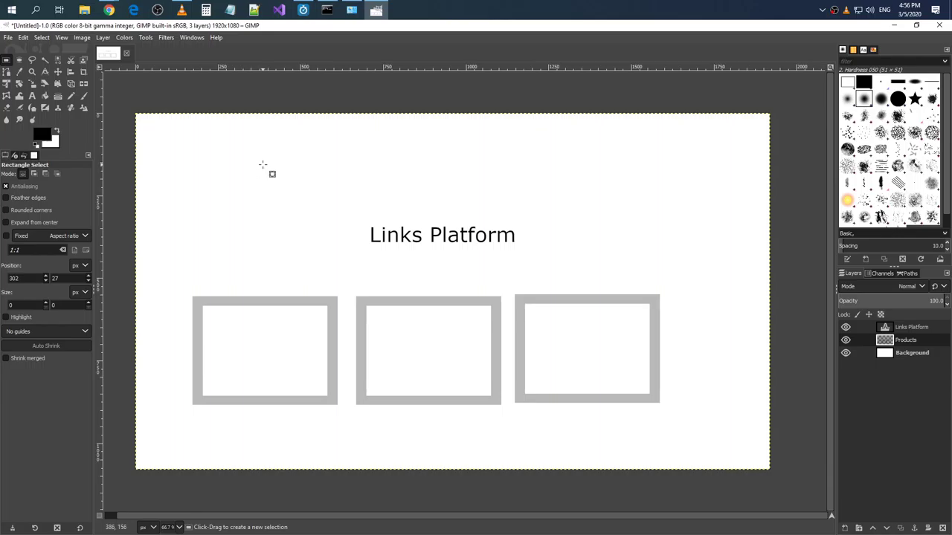
click(57, 71)
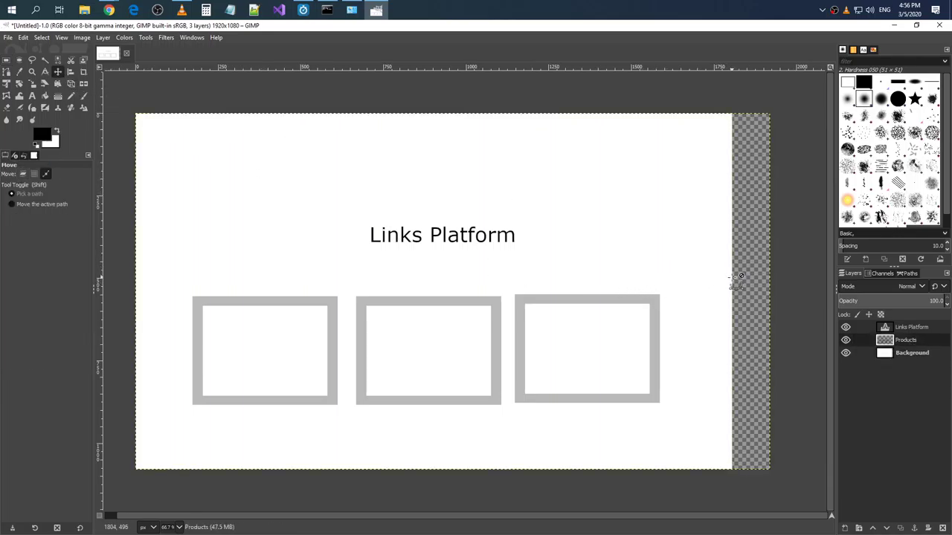
click(864, 353)
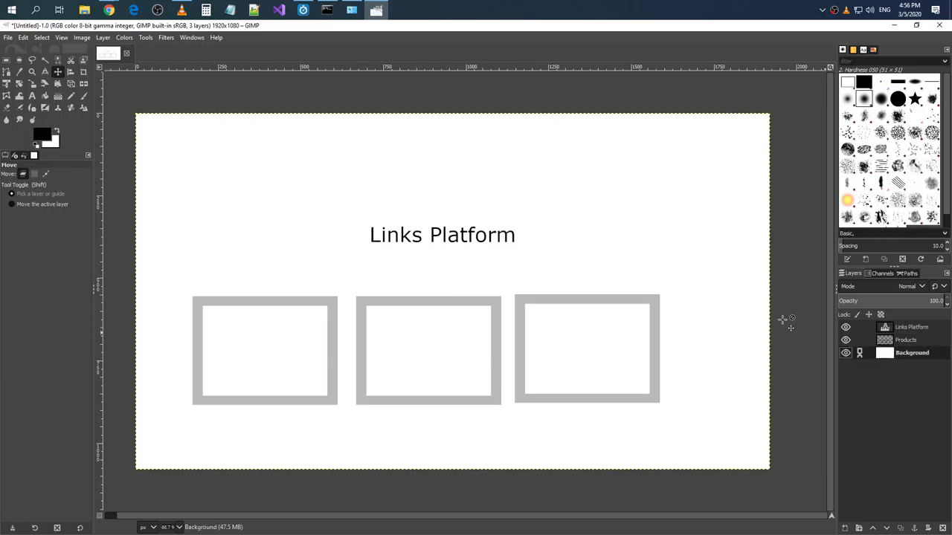
mouse_move(505, 273)
mouse_down()
mouse_move(559, 272)
mouse_move(535, 272)
mouse_up()
click(869, 315)
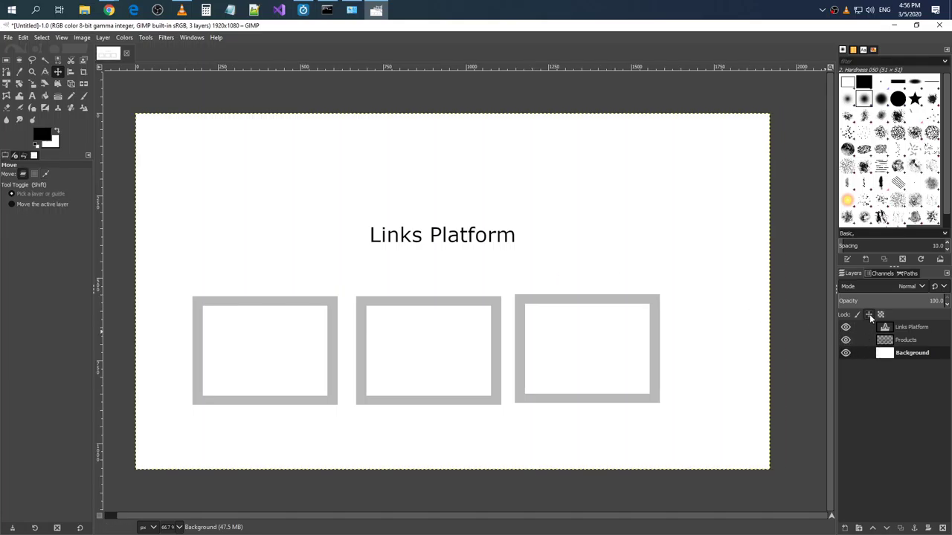
click(720, 312)
On the Products layer, select the row of three frames and cut them.
click(873, 345)
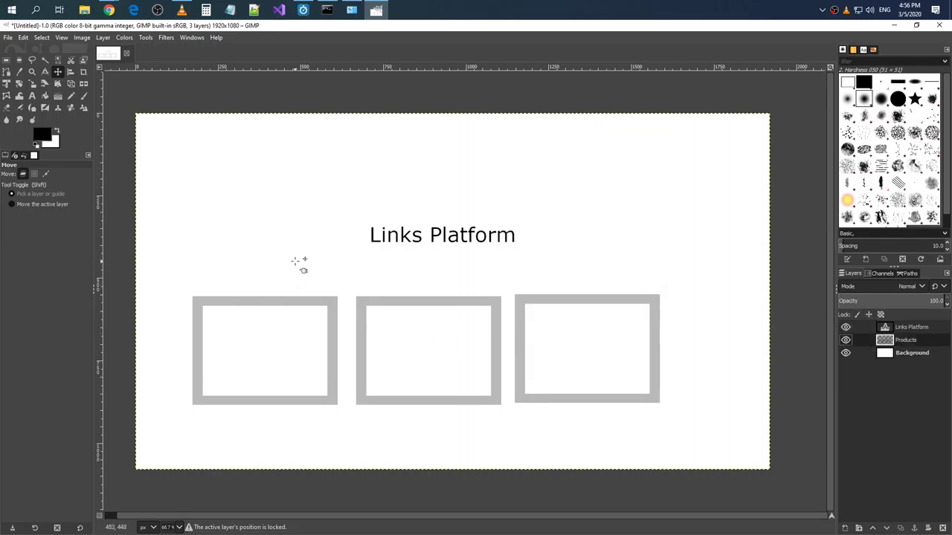
click(7, 60)
mouse_move(188, 281)
mouse_down()
mouse_move(638, 416)
mouse_move(670, 417)
mouse_up()
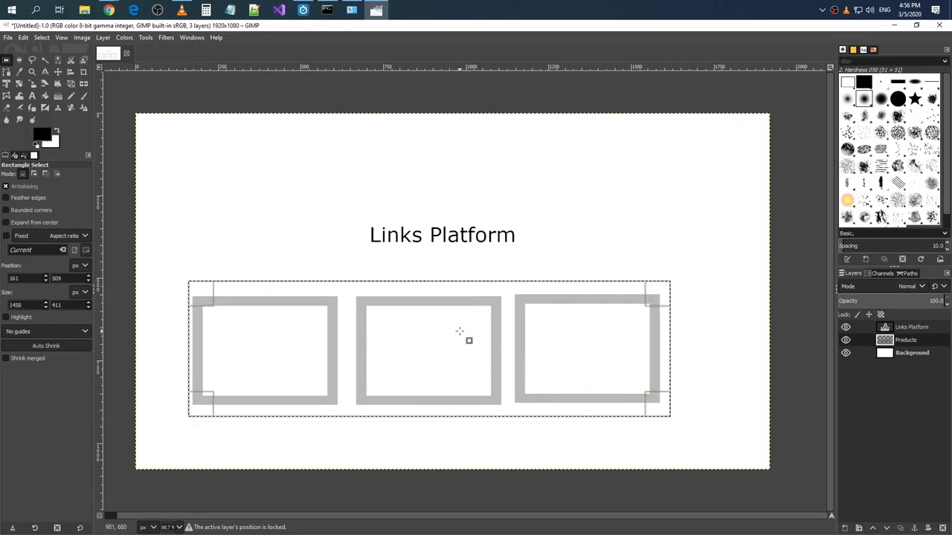
key(ctrl+x)
Paste the three frames back, shift them left, and anchor them.
key(ctrl+v)
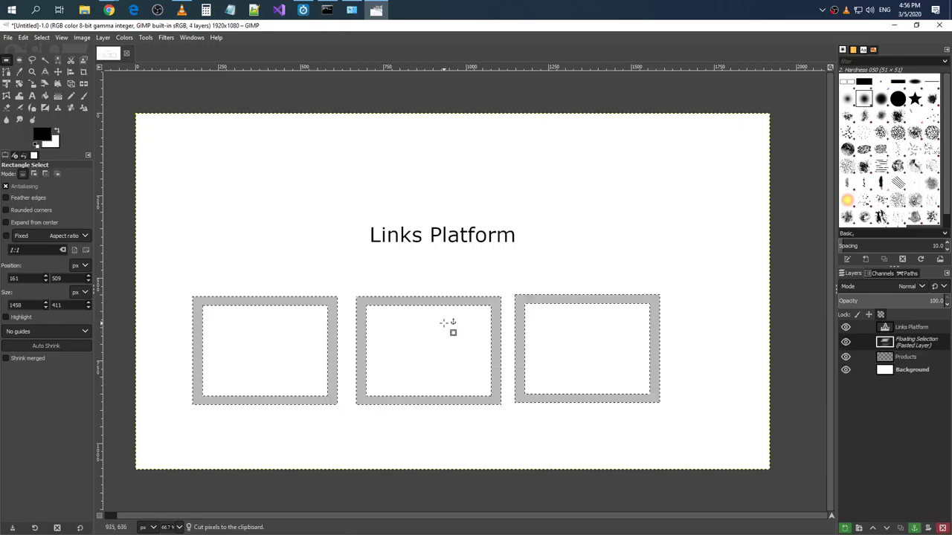
drag(487, 304, 444, 328)
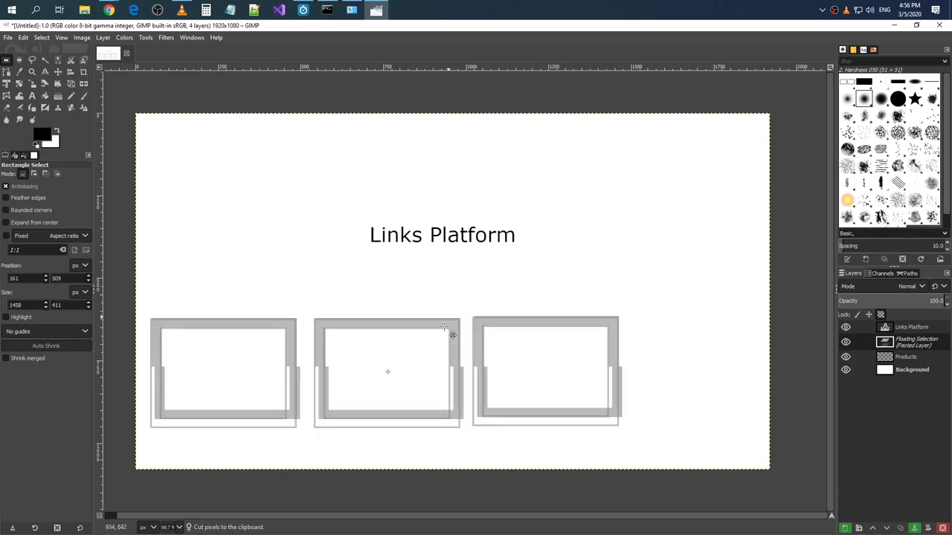
drag(444, 328, 442, 311)
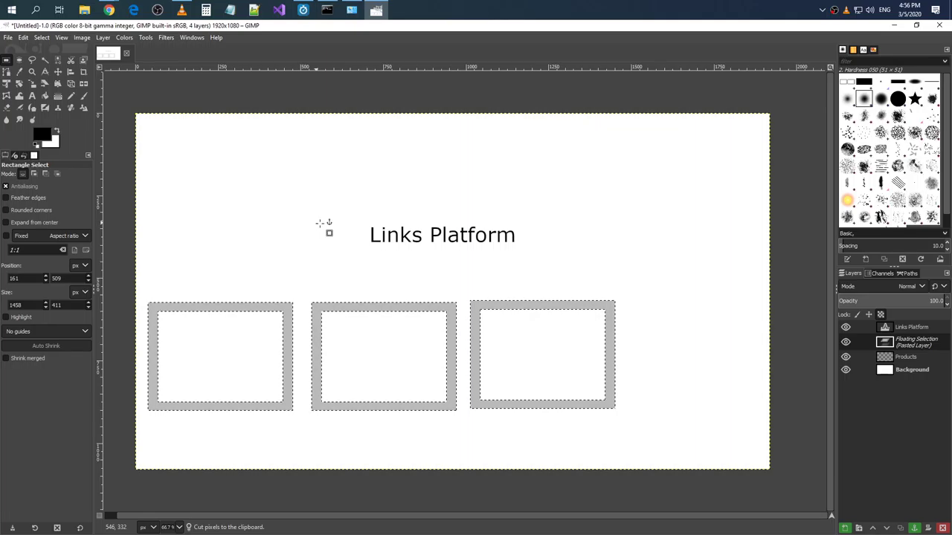
key(ctrl+h)
Move the second and third frames left, closer to the first, and anchor.
mouse_move(302, 287)
mouse_down()
mouse_move(505, 405)
mouse_move(664, 424)
mouse_up()
key(ctrl+x)
key(ctrl+v)
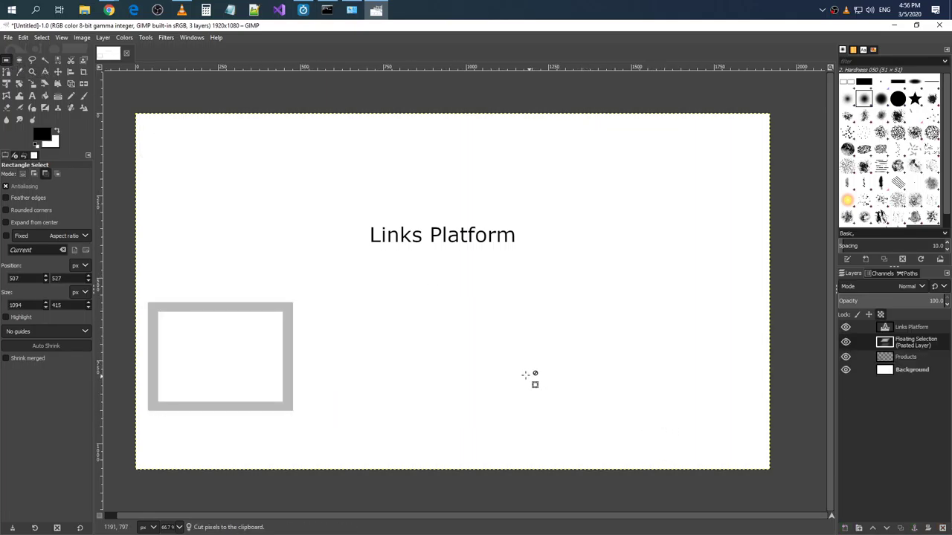
drag(481, 368, 467, 368)
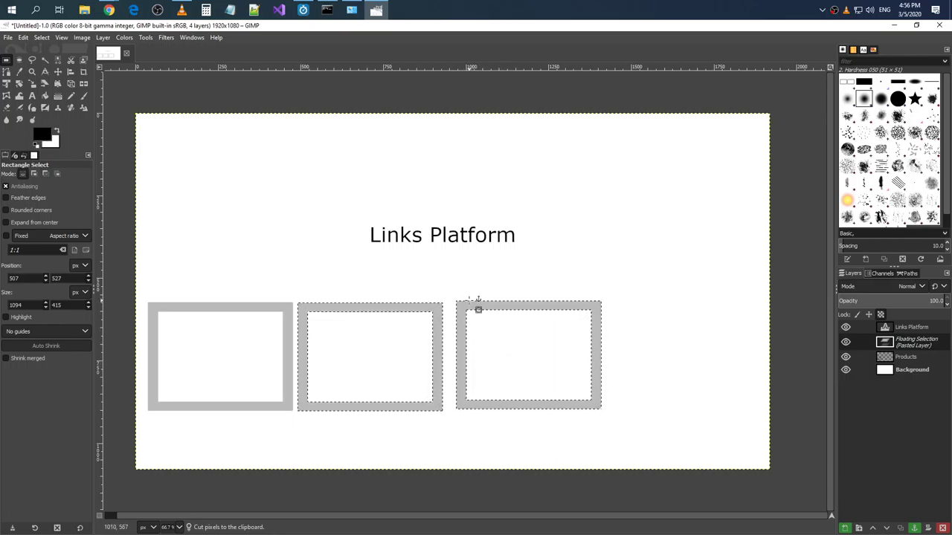
click(468, 278)
Slide the third frame left beside the second frame.
drag(451, 293, 678, 423)
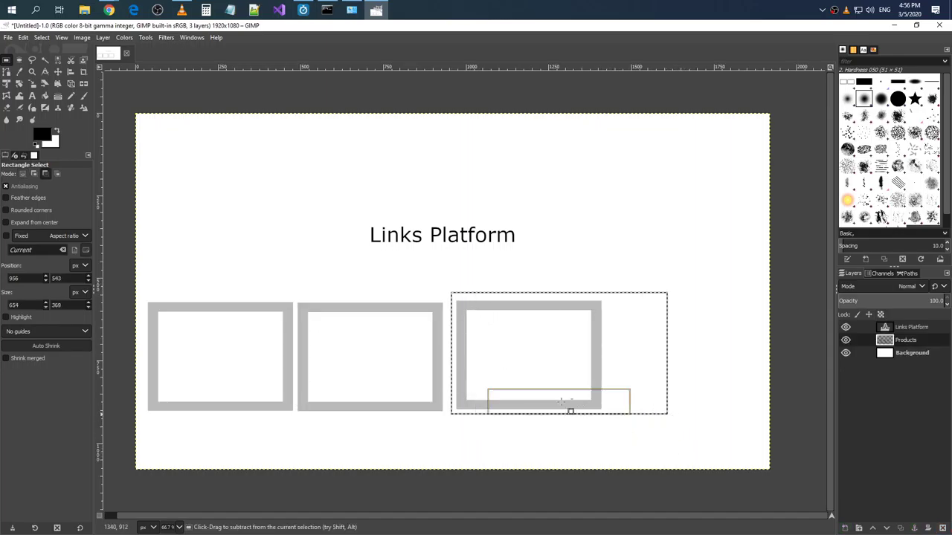
key(ctrl+x)
key(ctrl+v)
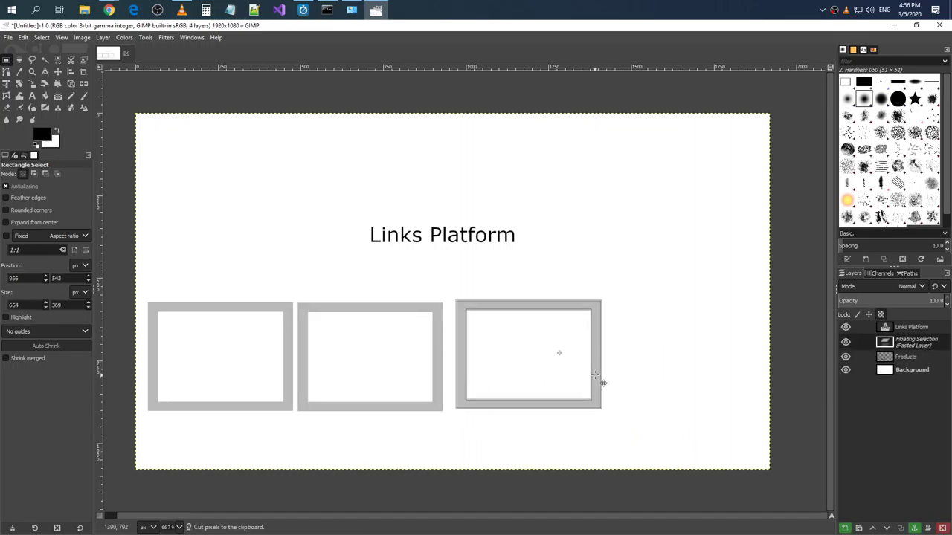
drag(602, 385, 593, 384)
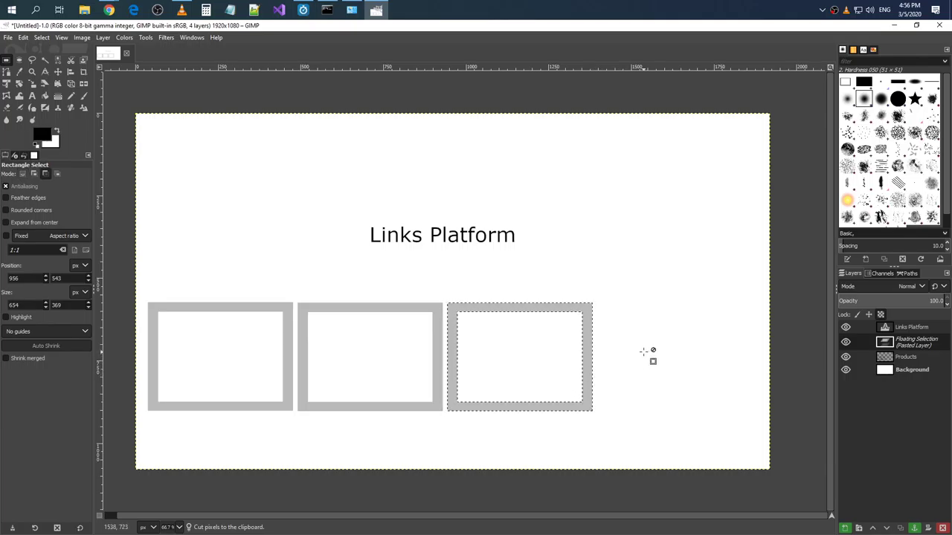
Duplicate the third frame as a fourth frame at the row's right end.
key(ctrl+c)
key(ctrl+v)
mouse_move(565, 317)
mouse_down()
mouse_move(725, 321)
mouse_move(716, 318)
mouse_up()
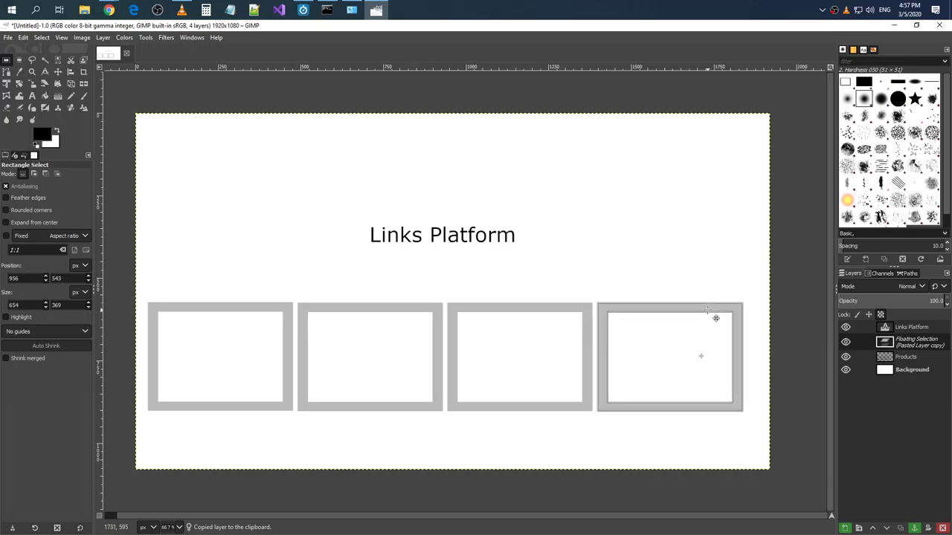
click(631, 432)
drag(145, 282, 749, 428)
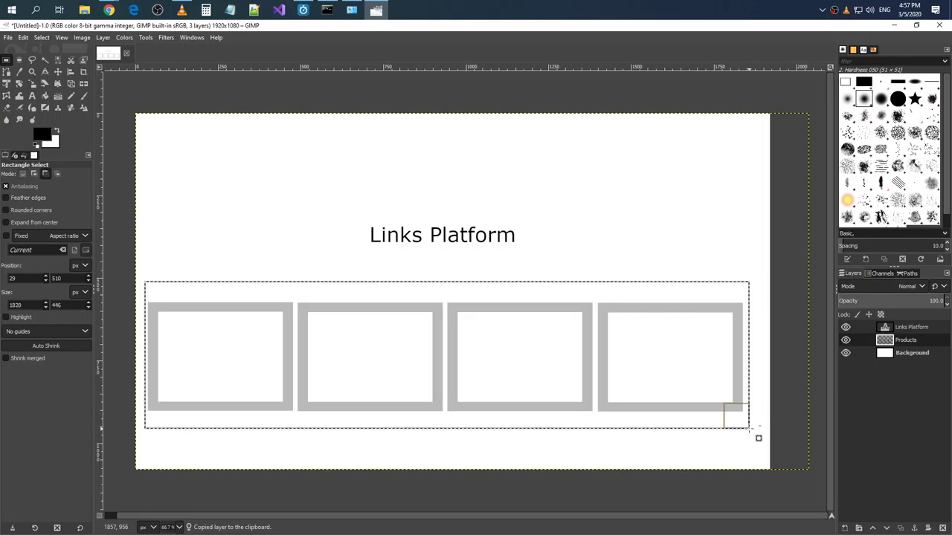
key(ctrl+x)
key(ctrl+v)
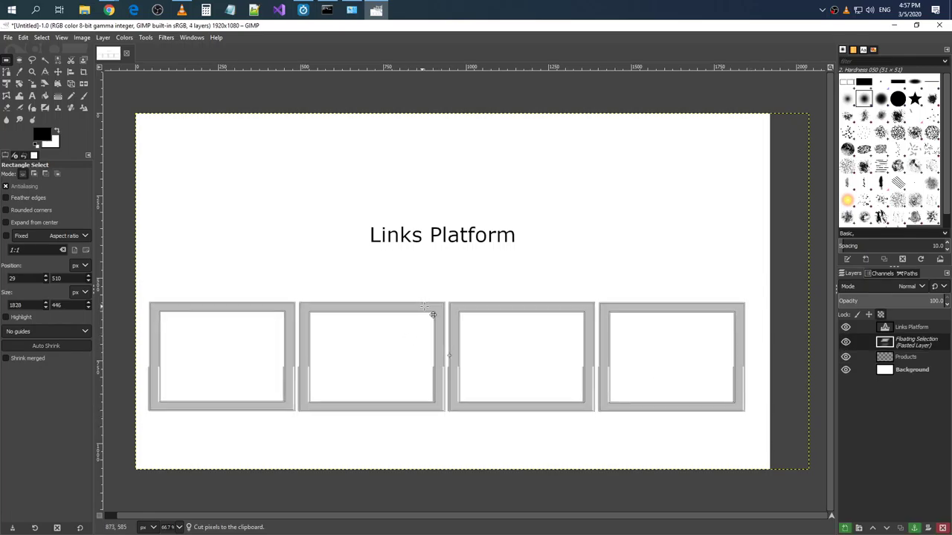
drag(432, 314, 441, 314)
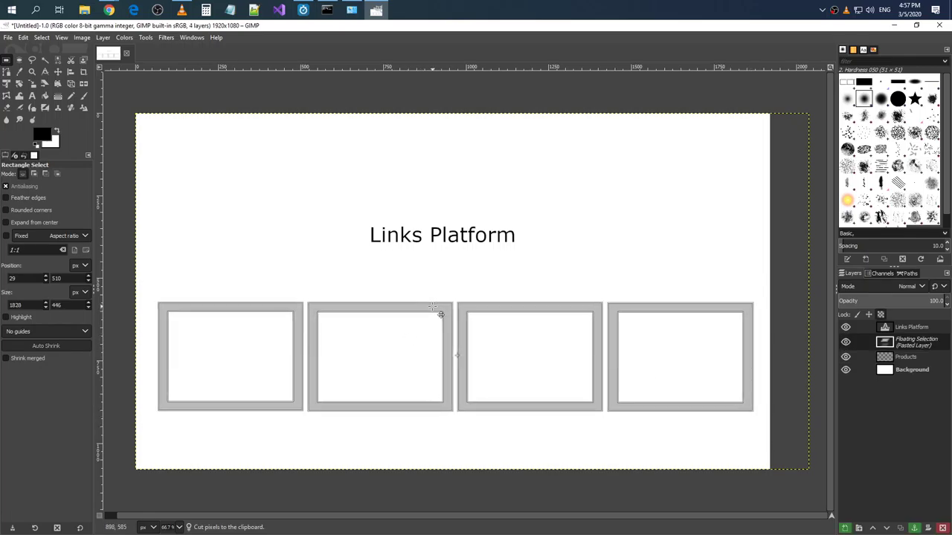
click(442, 263)
drag(339, 201, 571, 265)
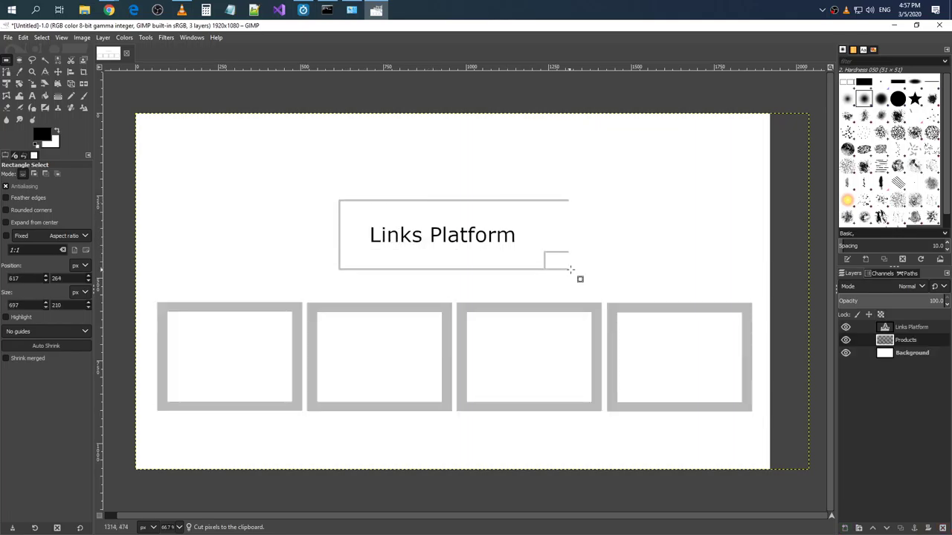
click(892, 326)
key(ctrl+x)
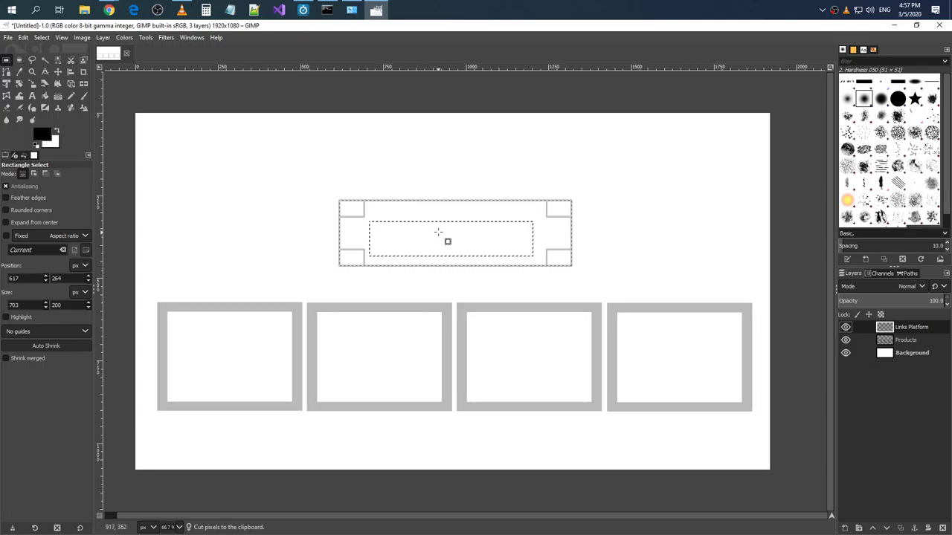
key(ctrl+v)
drag(452, 238, 457, 238)
click(487, 278)
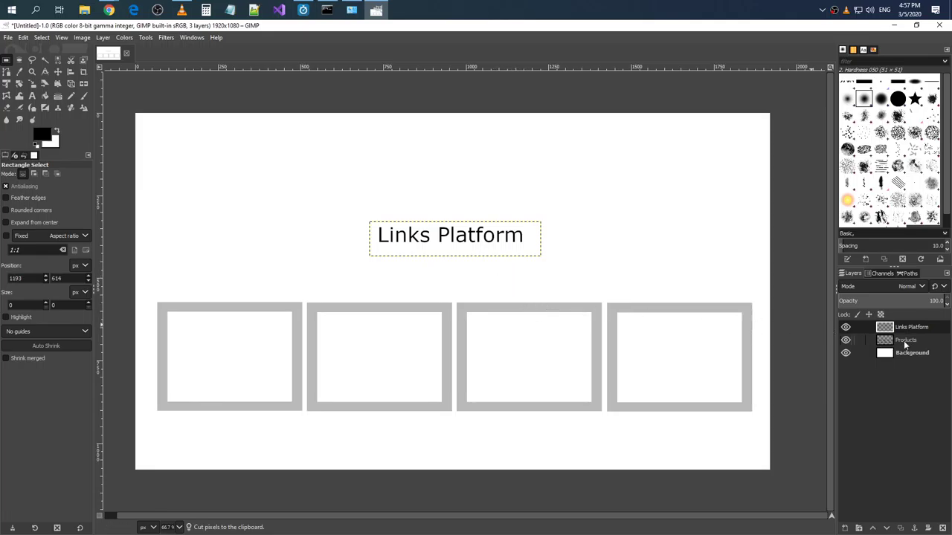
click(905, 342)
click(896, 353)
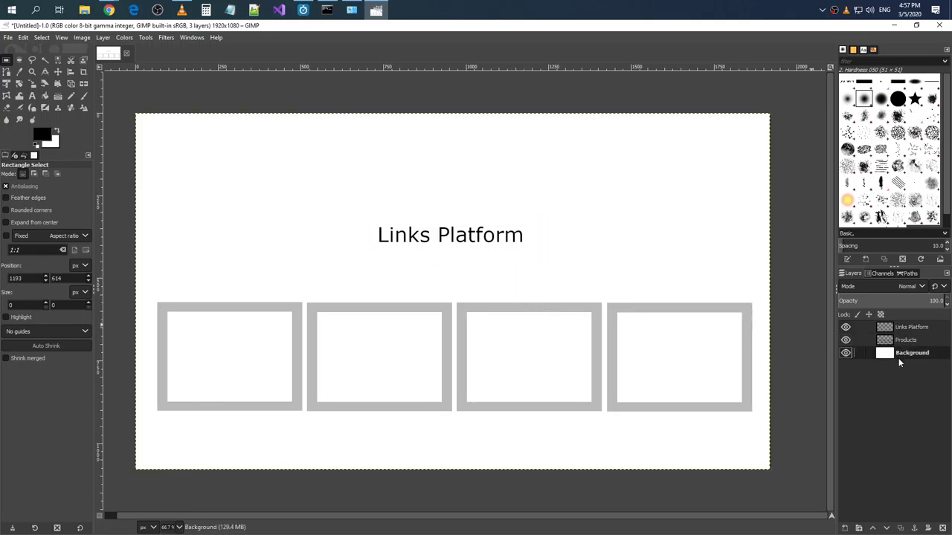
click(898, 340)
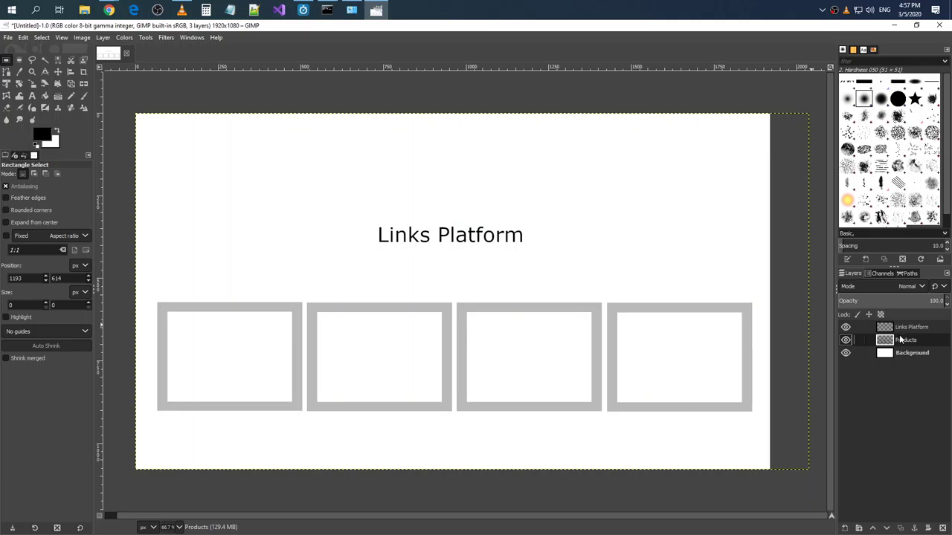
click(903, 354)
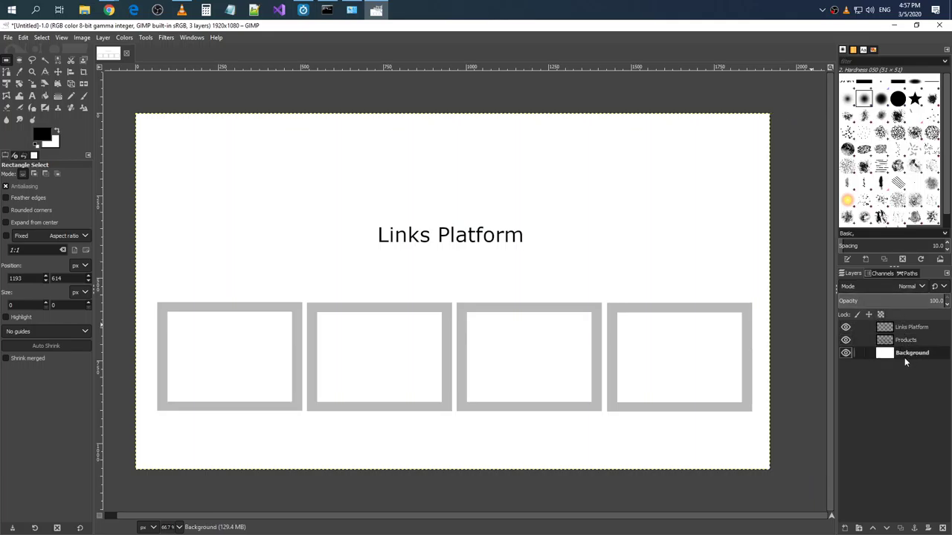
Add a 'LiNo' text label inside the first gray frame.
click(33, 95)
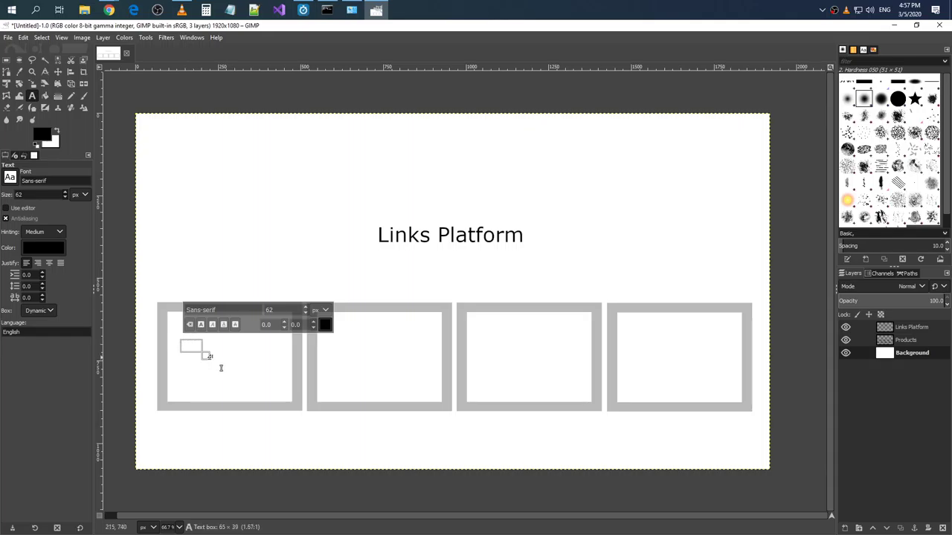
drag(179, 339, 272, 382)
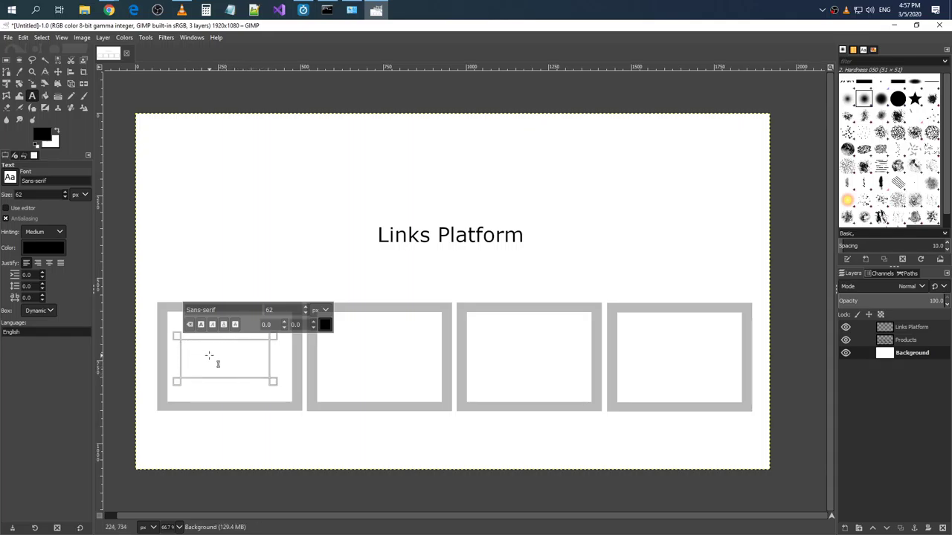
text(Д)
key(BackSpace)
key(alt+shift)
text(Link)
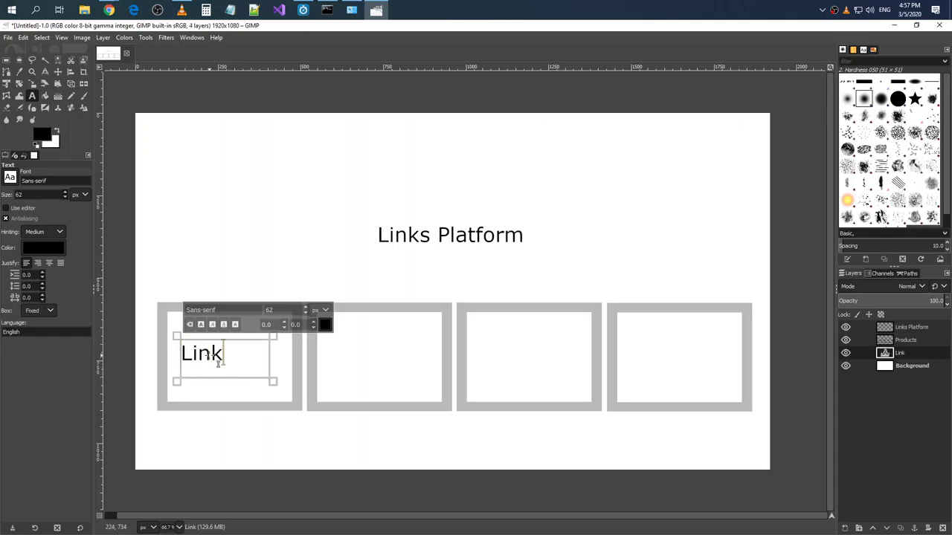
key(BackSpace)
key(BackSpace)
text(No)
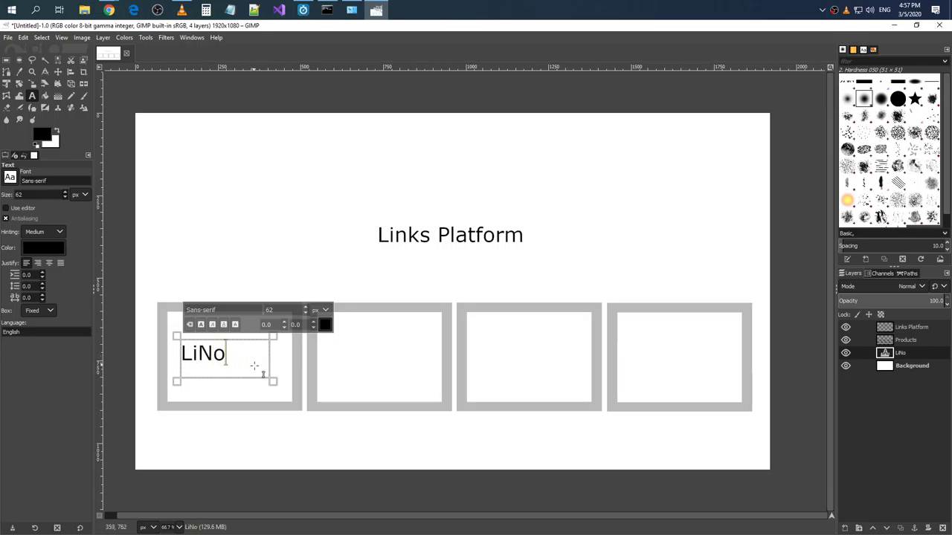
drag(272, 386, 236, 375)
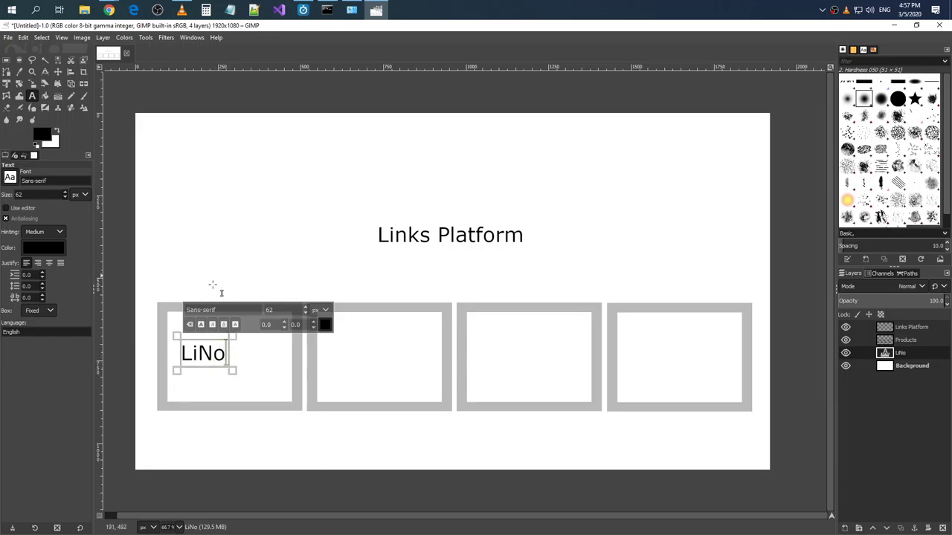
Shift the LiNo label right toward the frame's middle and anchor it.
click(9, 61)
drag(174, 316, 258, 376)
key(ctrl+x)
key(ctrl+v)
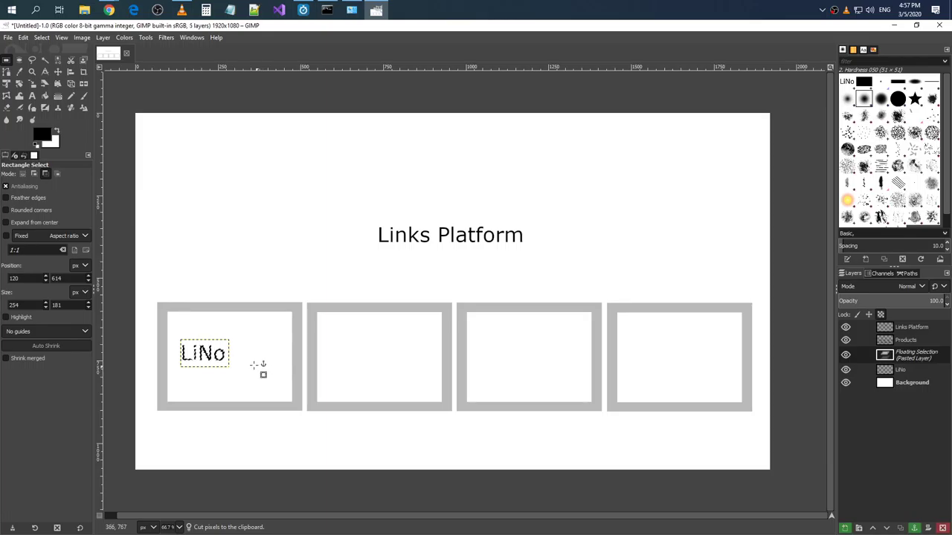
drag(219, 358, 247, 360)
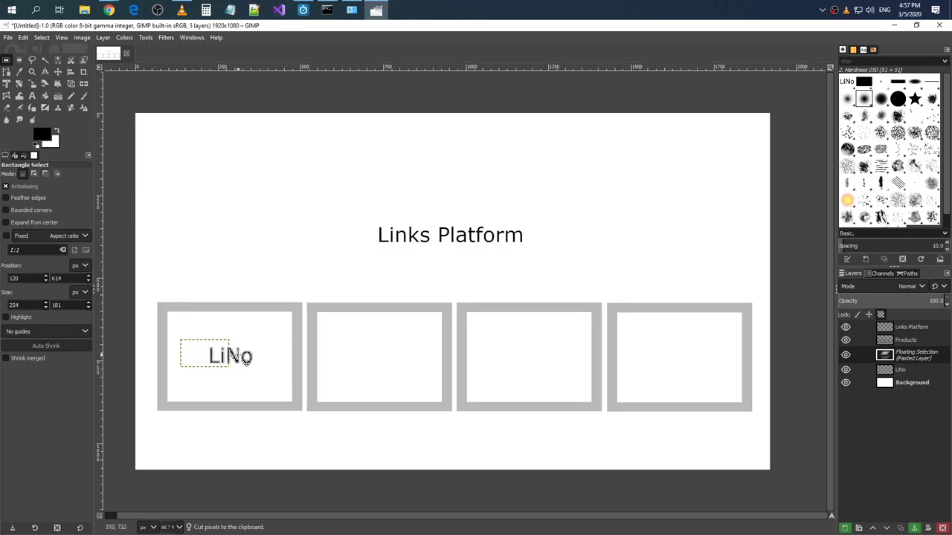
click(340, 360)
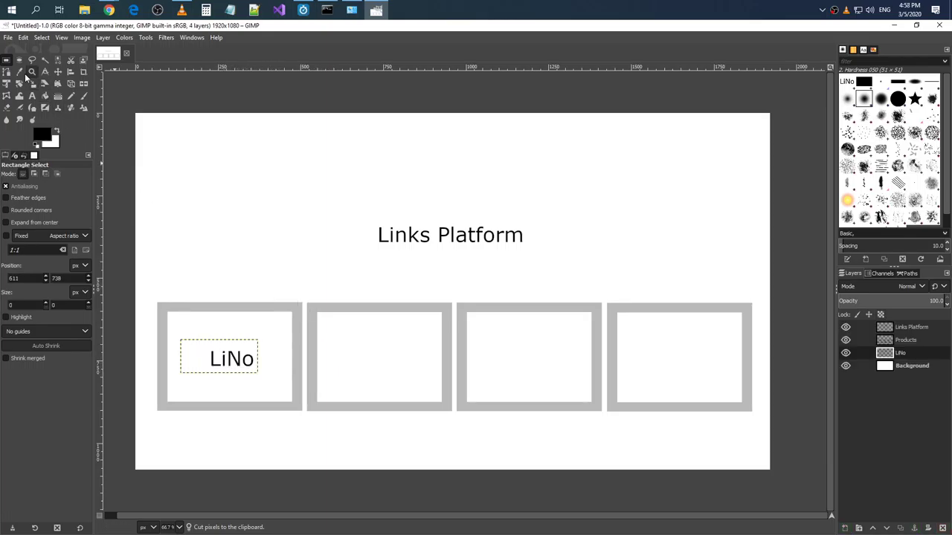
click(32, 95)
click(337, 355)
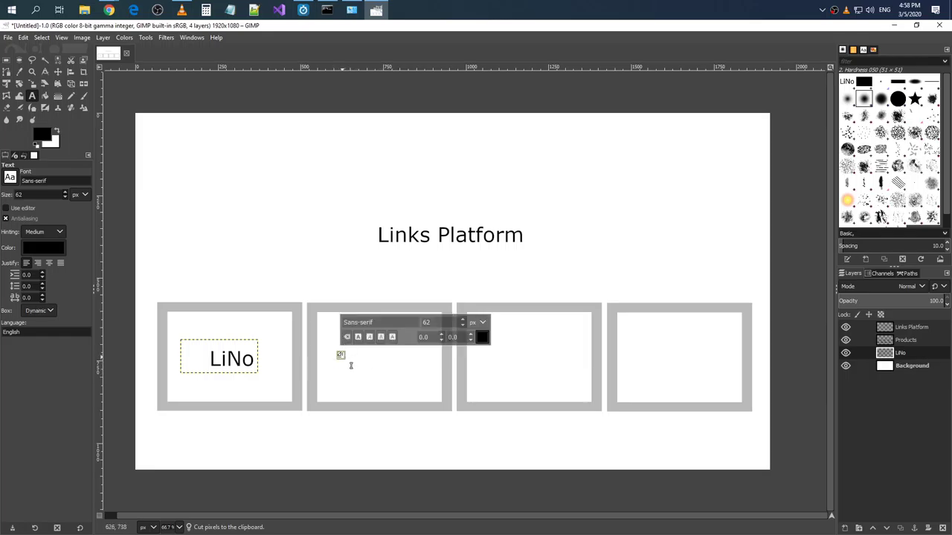
Add a 'Doublets' label in the second frame, nudged up and left.
drag(351, 366, 428, 392)
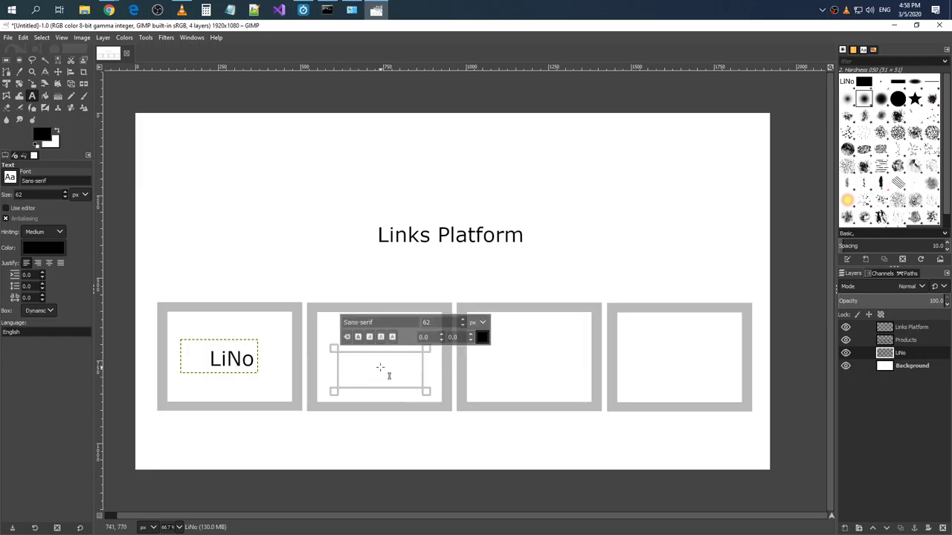
text(Doublet)
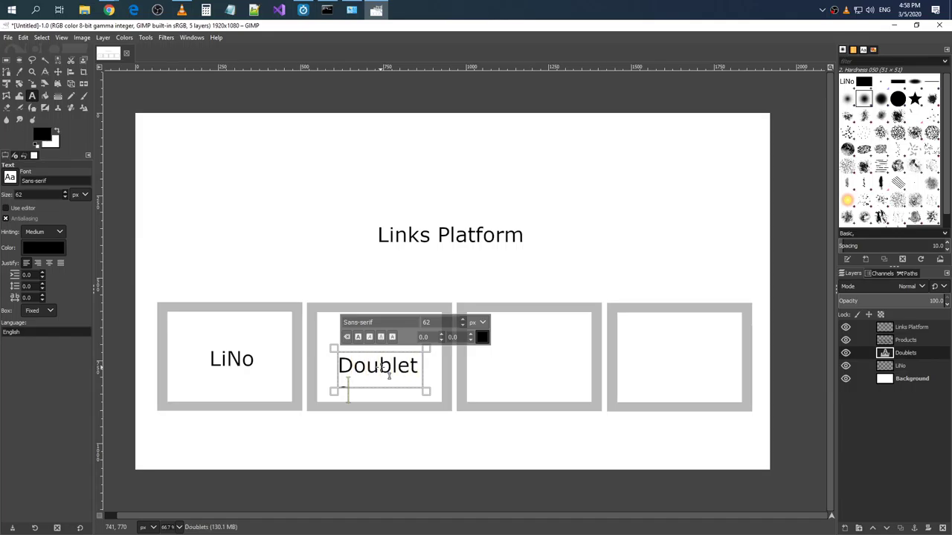
text(s)
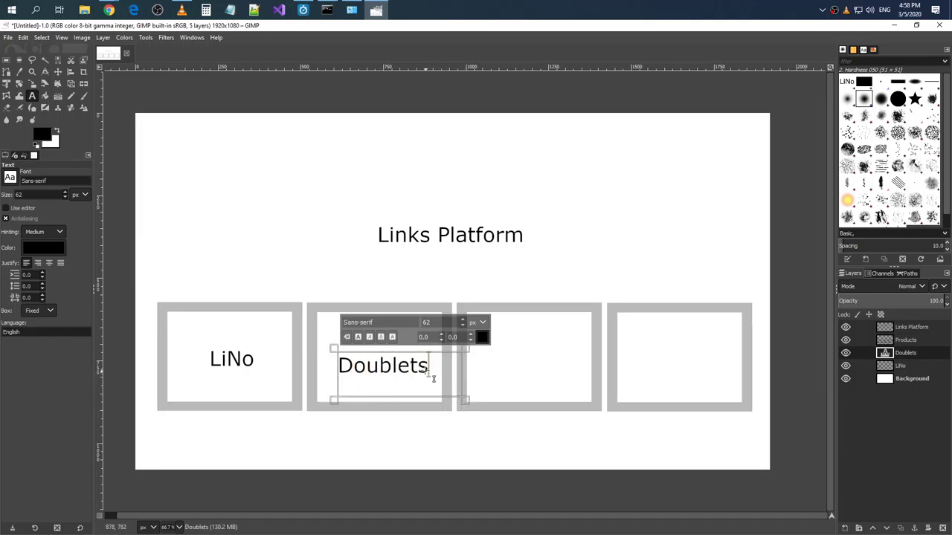
click(6, 61)
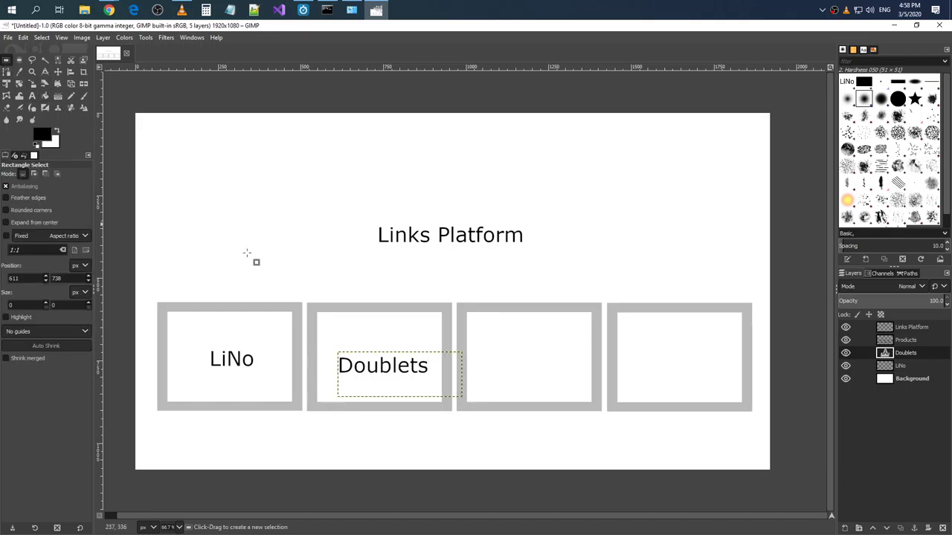
drag(324, 333, 488, 411)
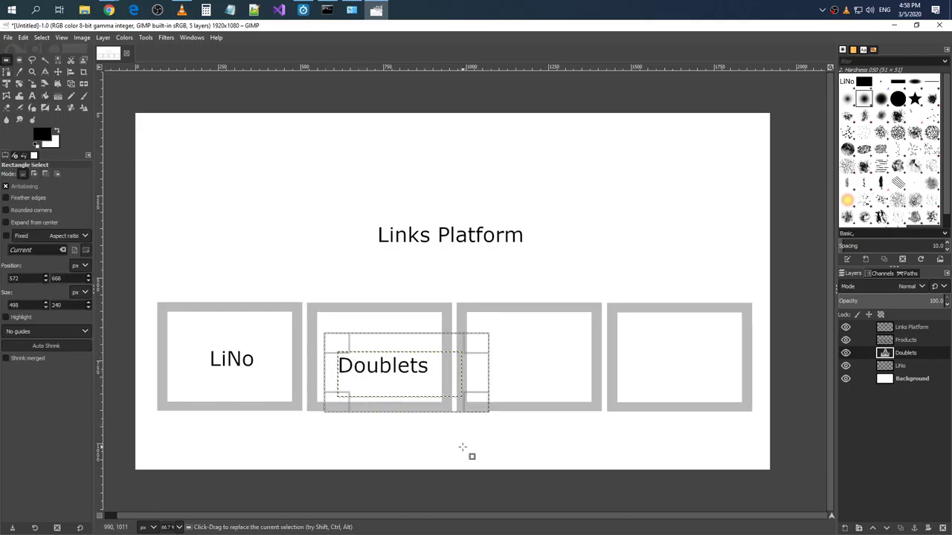
key(ctrl+x)
key(ctrl+v)
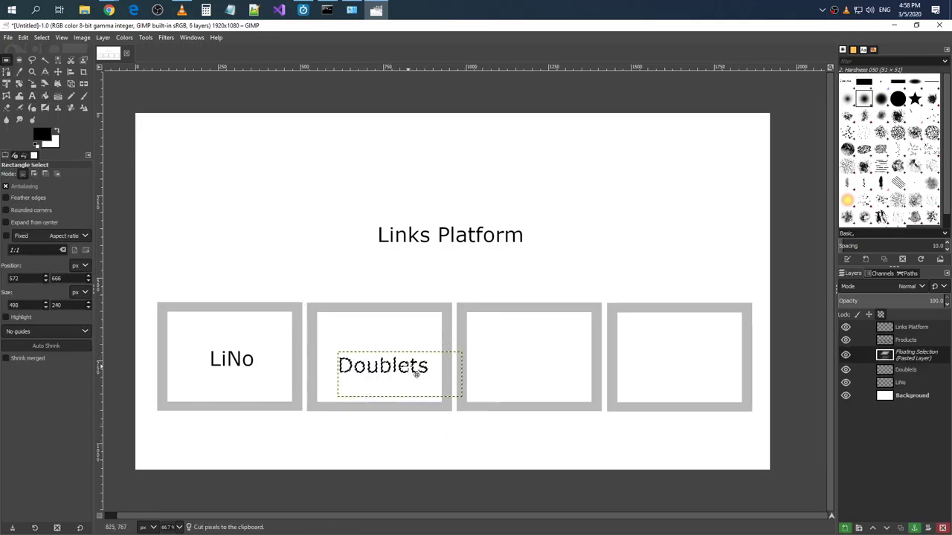
drag(418, 380, 410, 368)
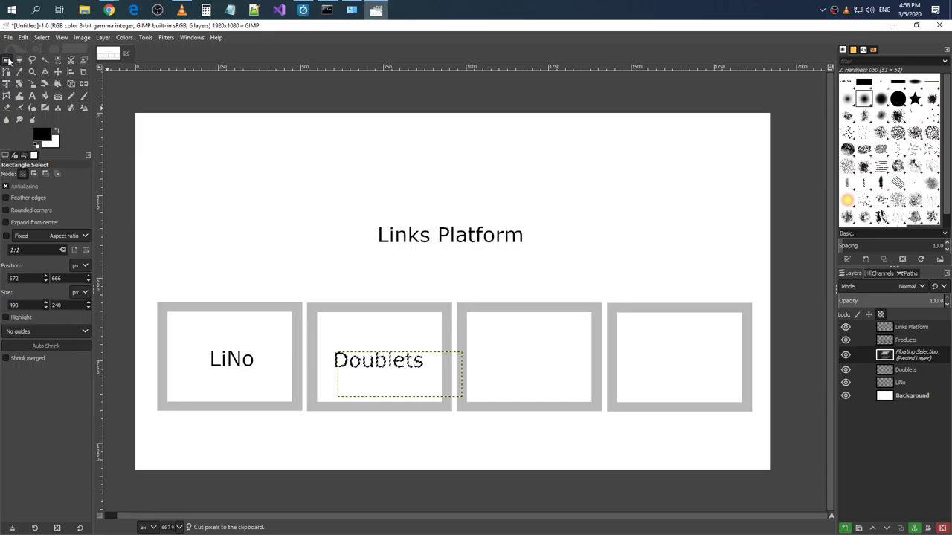
click(507, 299)
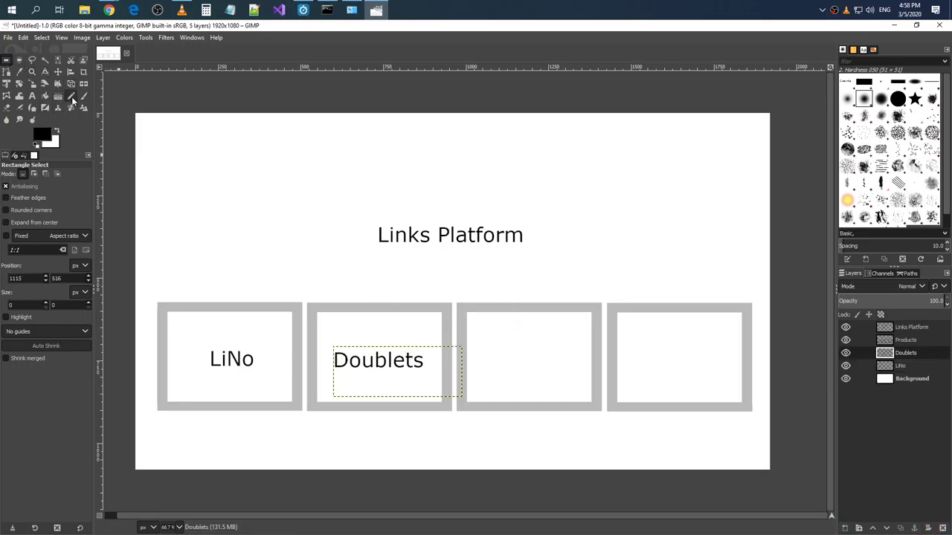
Add a 'Triplets' text label inside the third gray frame.
click(32, 96)
click(470, 356)
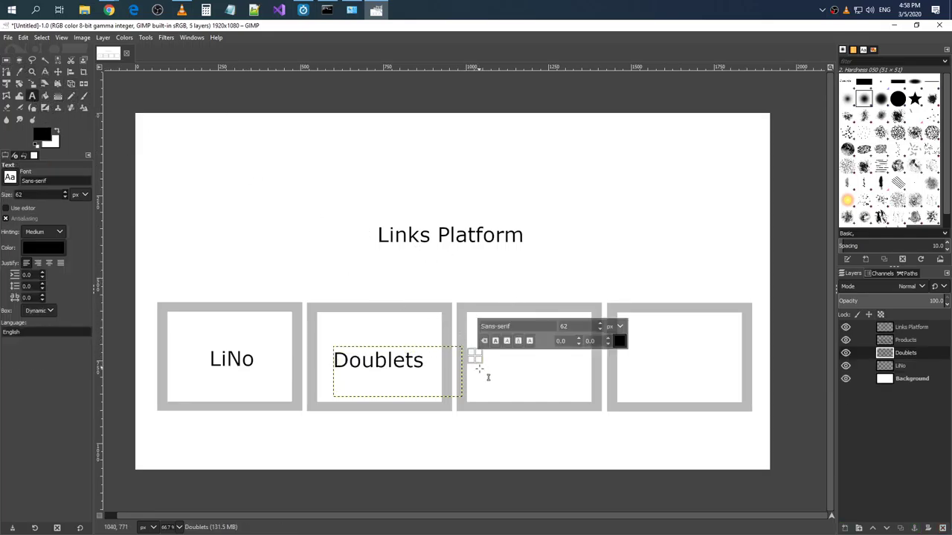
drag(478, 358, 605, 401)
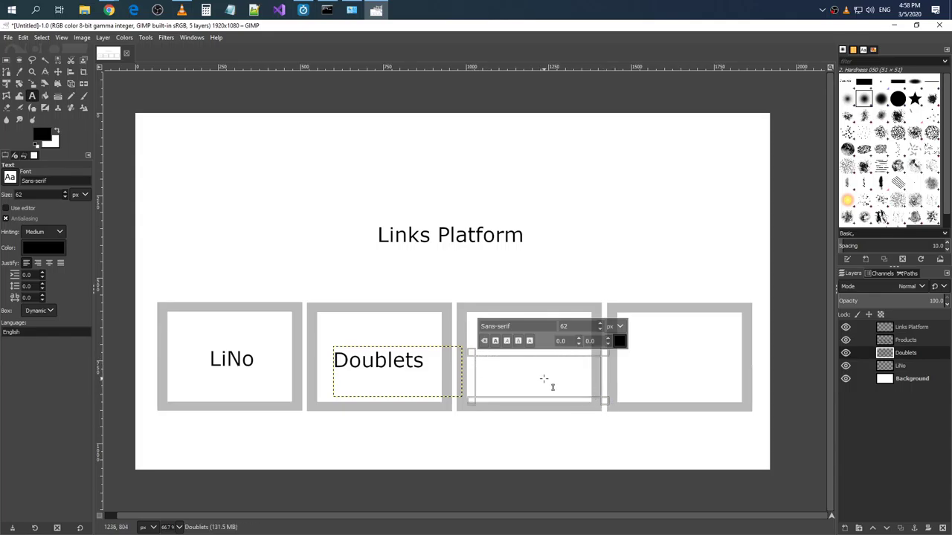
text(Triplets)
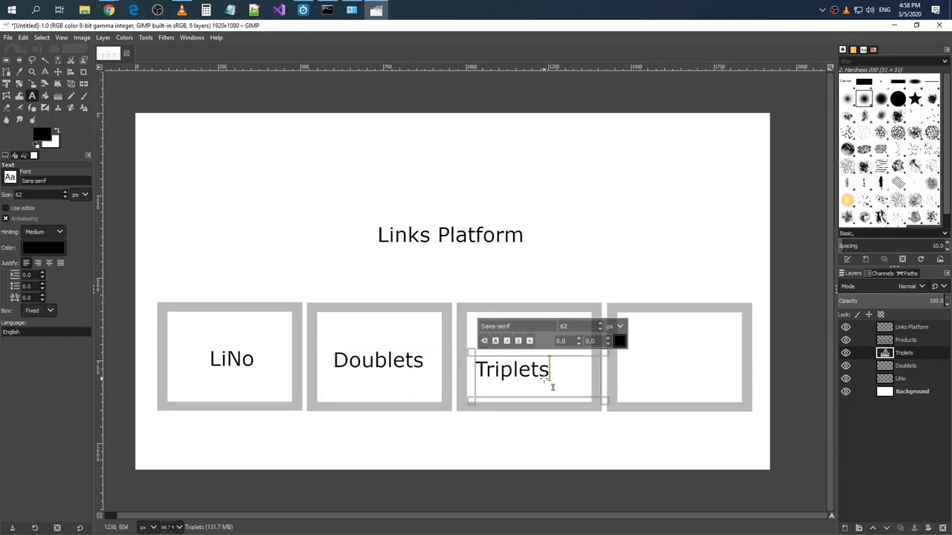
drag(608, 401, 573, 388)
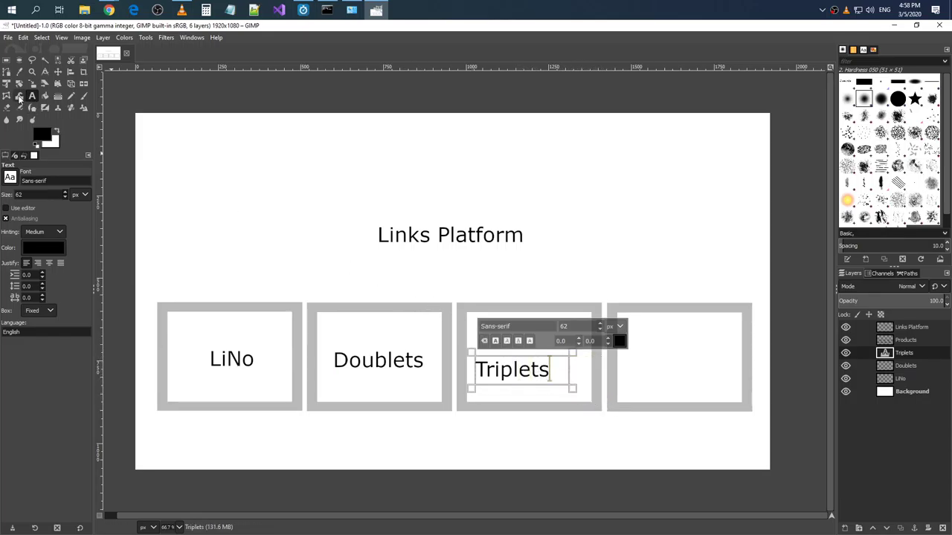
Cut and paste the Triplets label back into place and anchor it.
click(6, 60)
drag(482, 364, 556, 377)
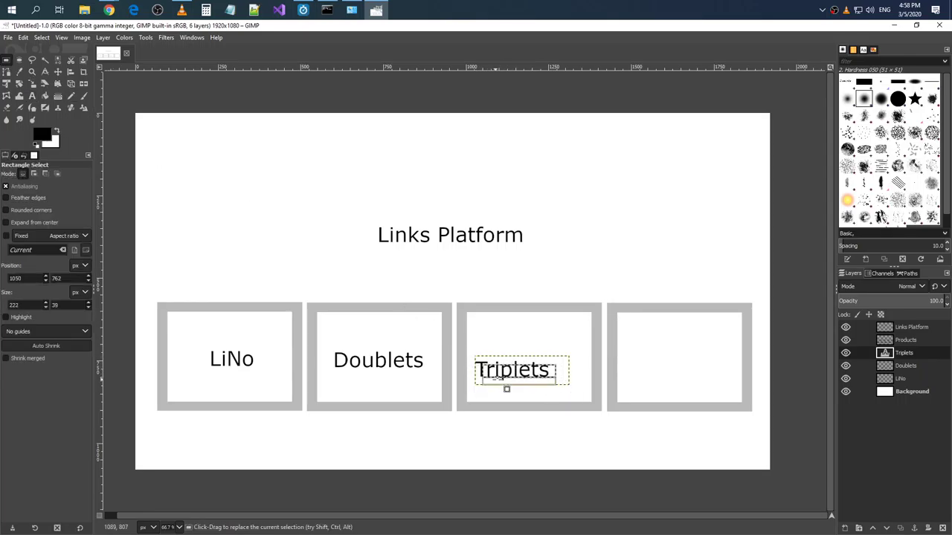
click(560, 365)
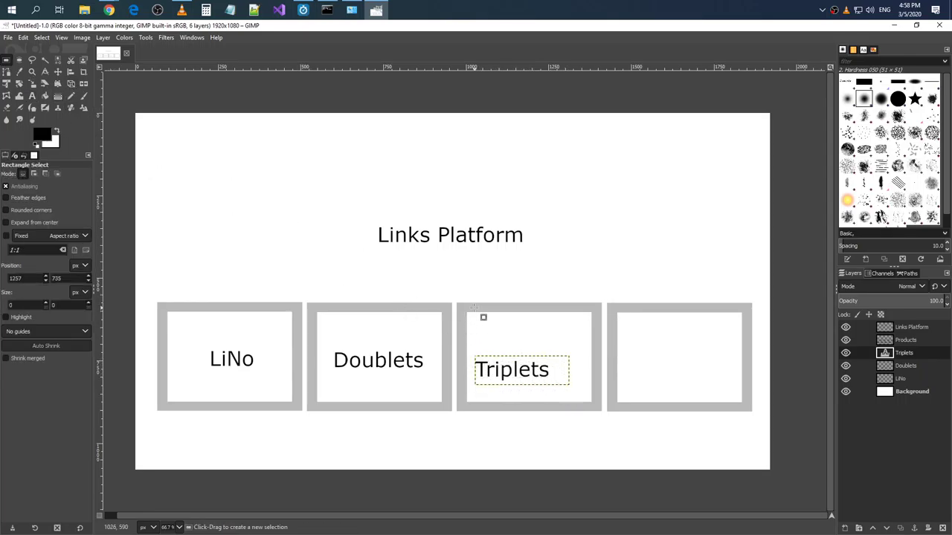
click(550, 358)
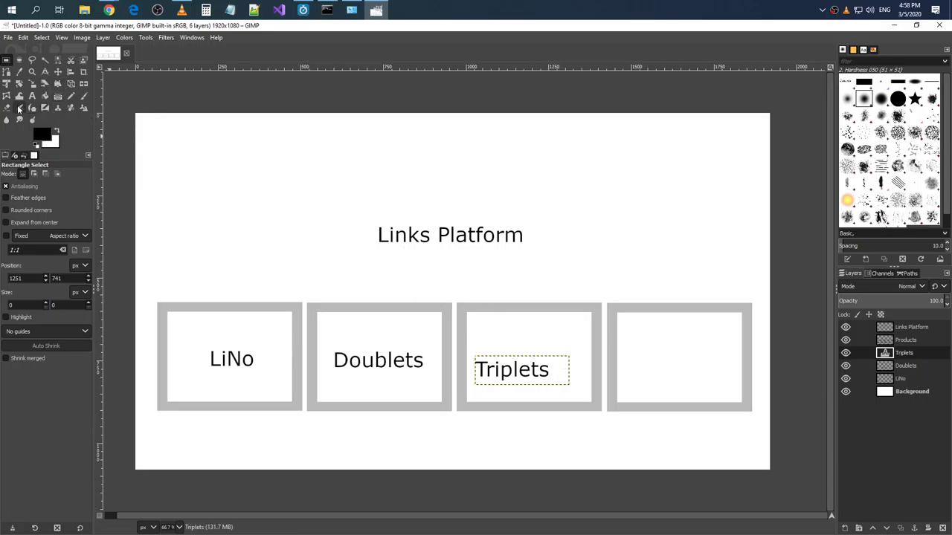
mouse_move(469, 350)
mouse_down()
mouse_move(575, 389)
mouse_move(534, 367)
mouse_move(543, 368)
mouse_up()
key(ctrl+x)
key(ctrl+v)
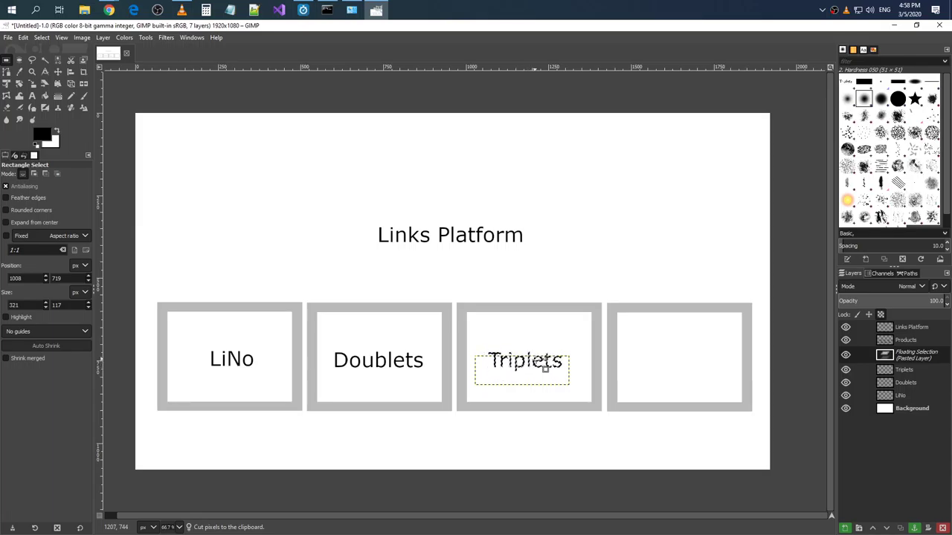
click(681, 362)
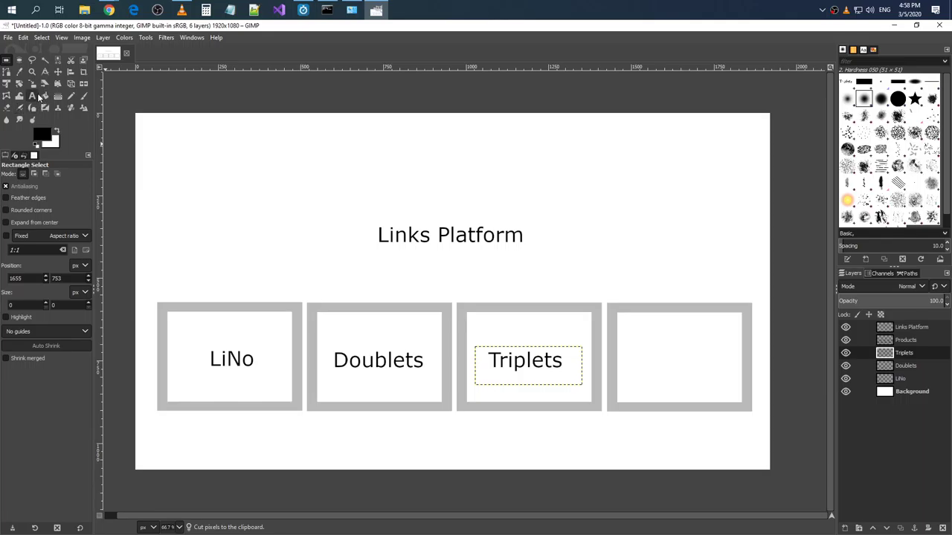
click(71, 96)
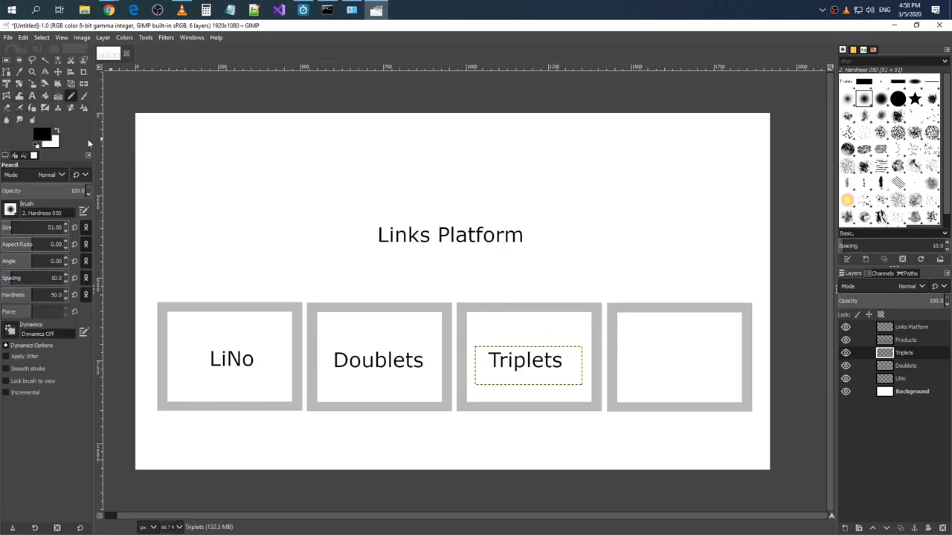
click(34, 96)
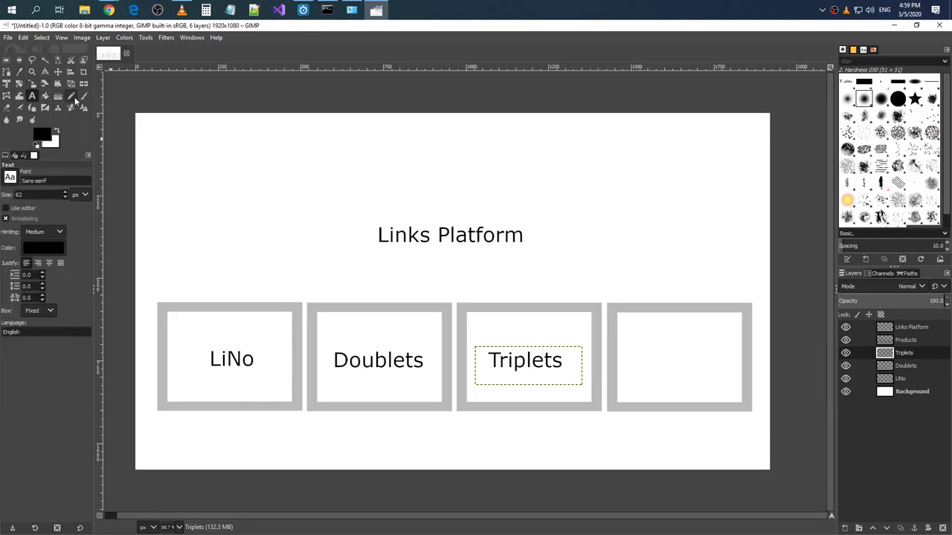
Add a 'Code Translation' text label in the fourth frame.
click(626, 365)
text(Code Tr)
key(BackSpace)
key(BackSpace)
key(BackSpace)
text(Translation)
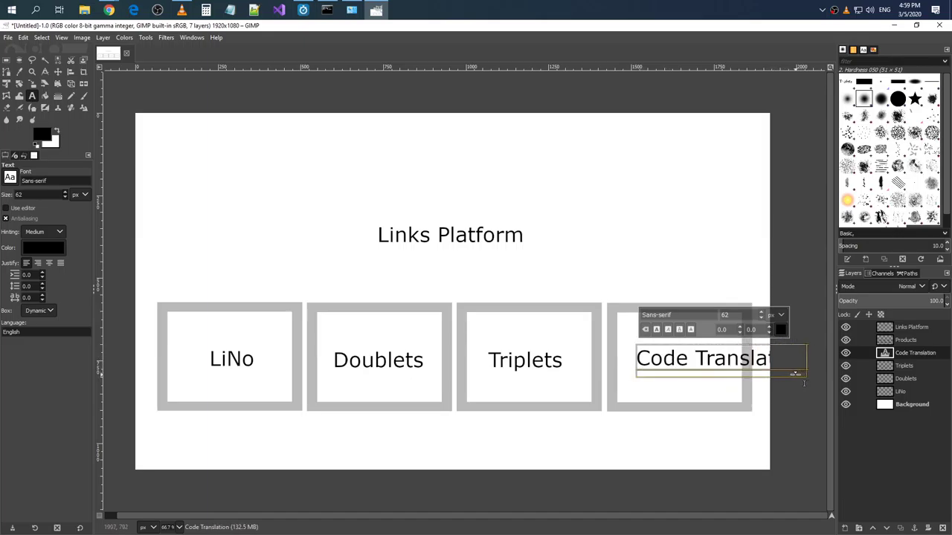
Center-justify Code Translation and resize its box so it wraps onto two lines.
drag(805, 374, 751, 406)
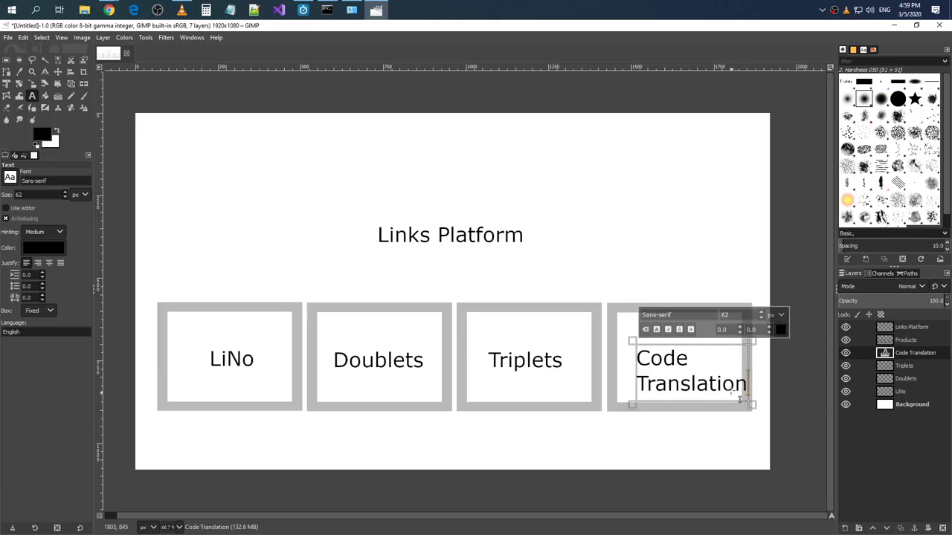
click(690, 360)
click(49, 263)
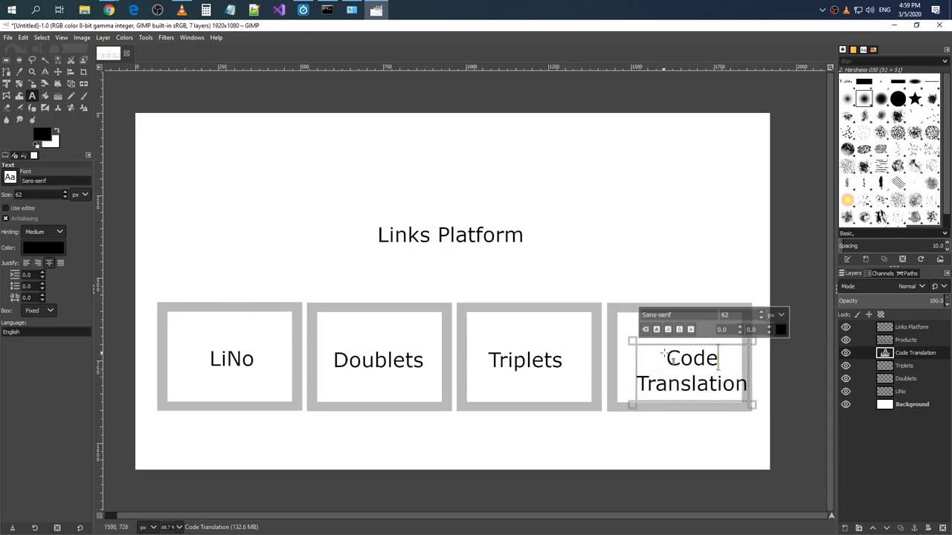
drag(637, 347, 747, 397)
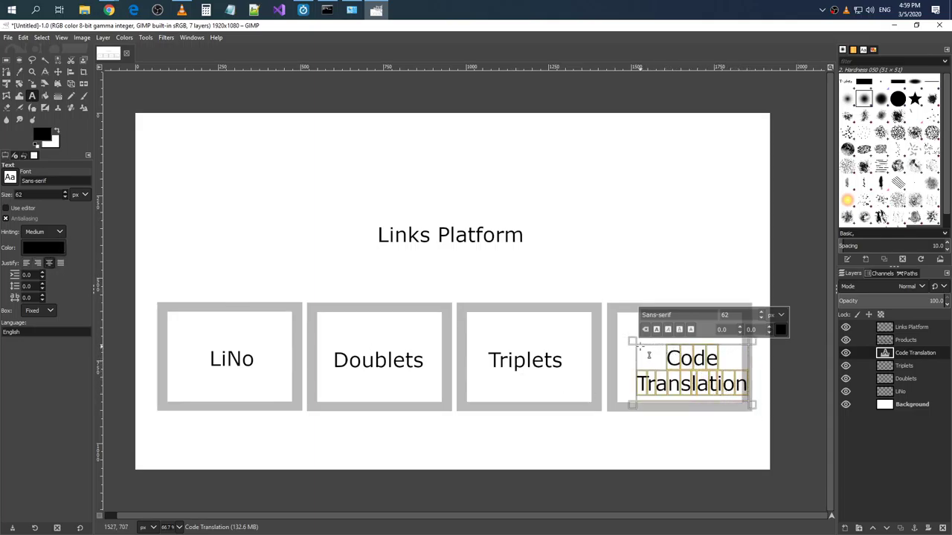
drag(636, 347, 628, 338)
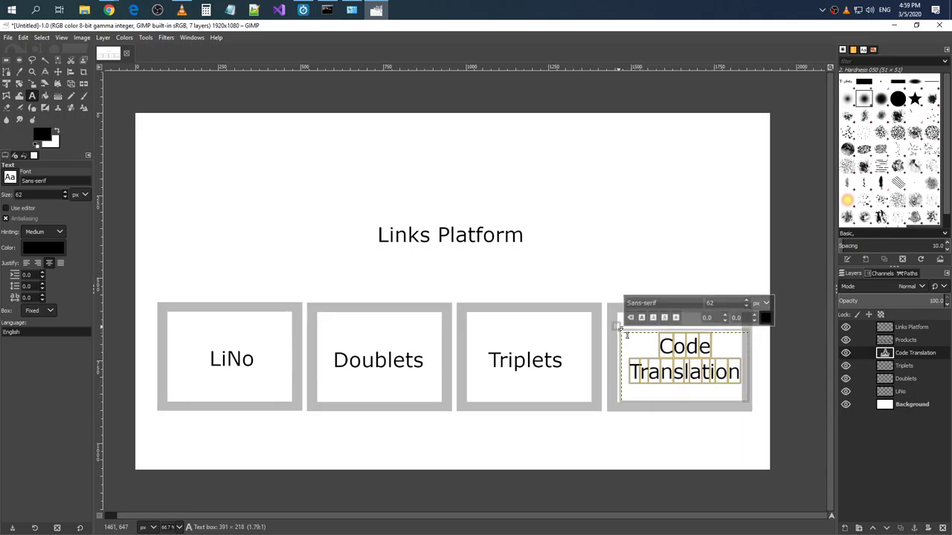
key(ctrl+z)
mouse_move(789, 358)
mouse_down()
mouse_move(745, 405)
mouse_move(735, 393)
mouse_up()
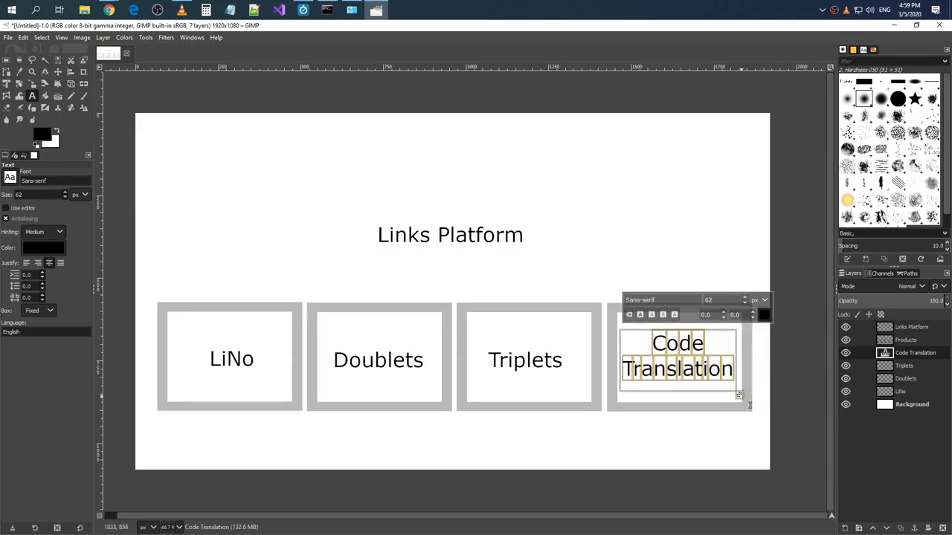
key(ctrl+z)
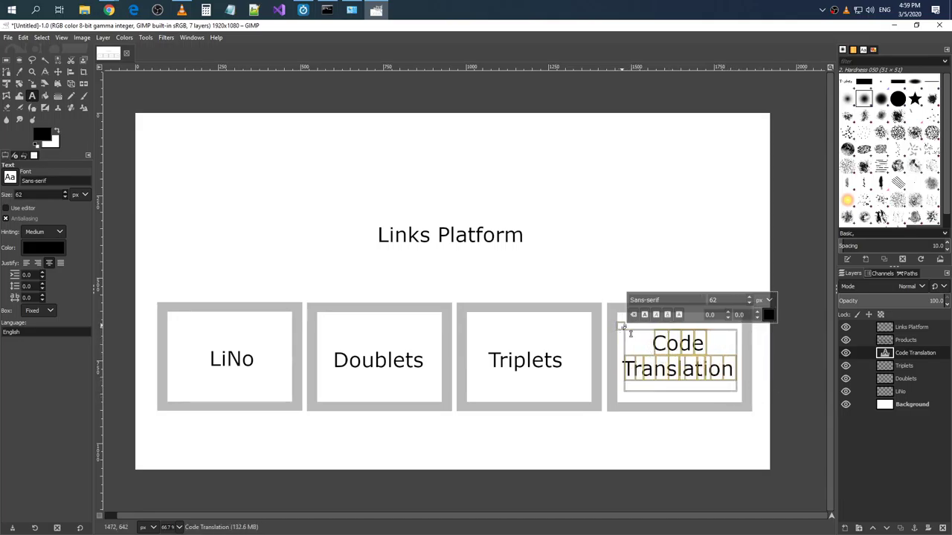
key(ctrl+z)
key(ctrl+z)
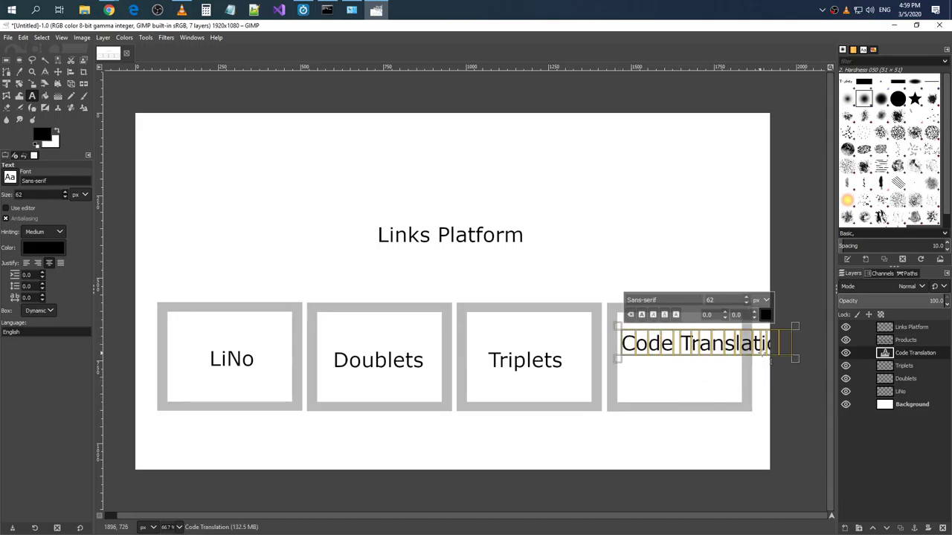
drag(792, 358, 744, 394)
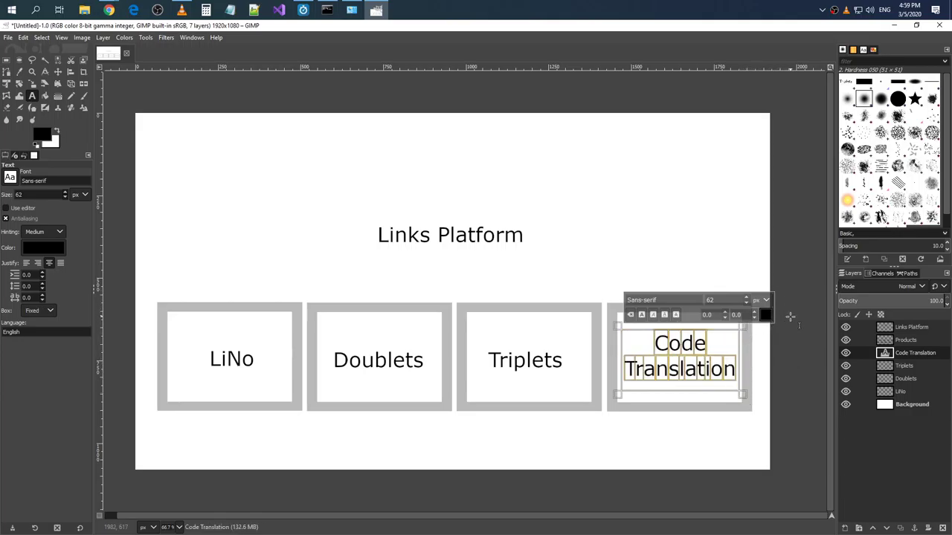
click(695, 239)
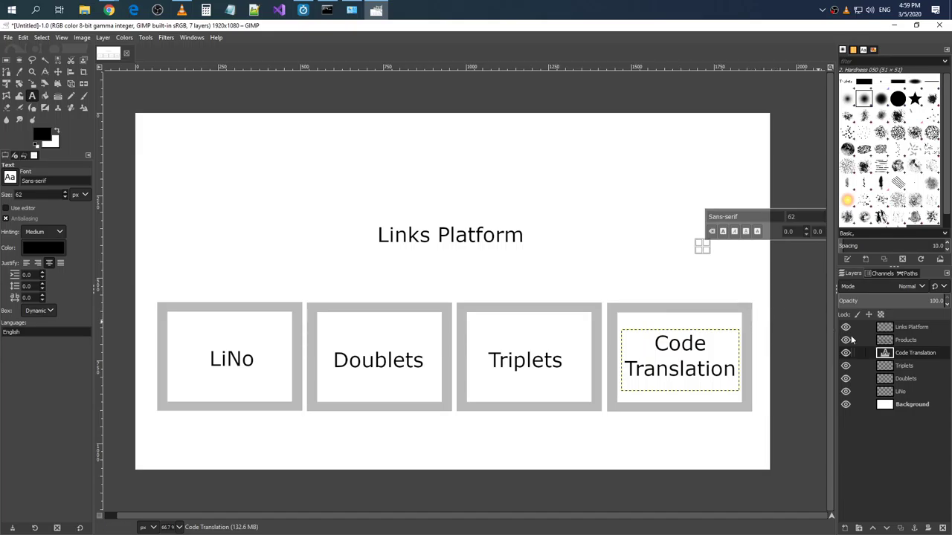
Cancel editing the Links Platform title so it returns to the right.
click(651, 211)
click(782, 258)
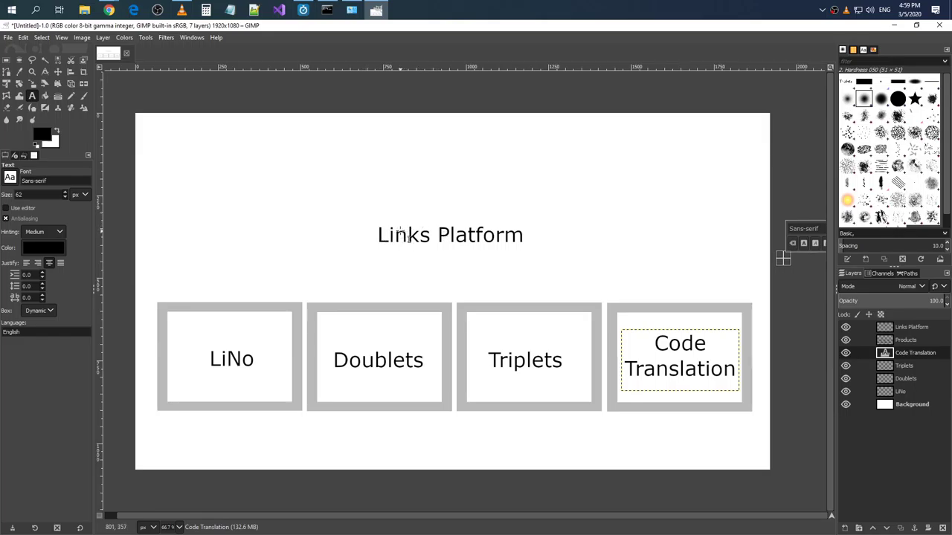
drag(356, 195, 567, 268)
click(496, 270)
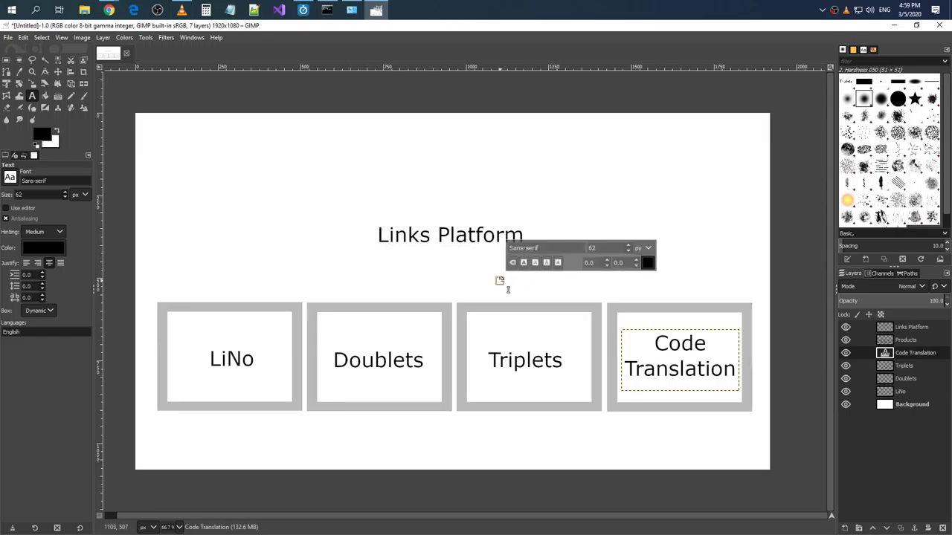
click(518, 172)
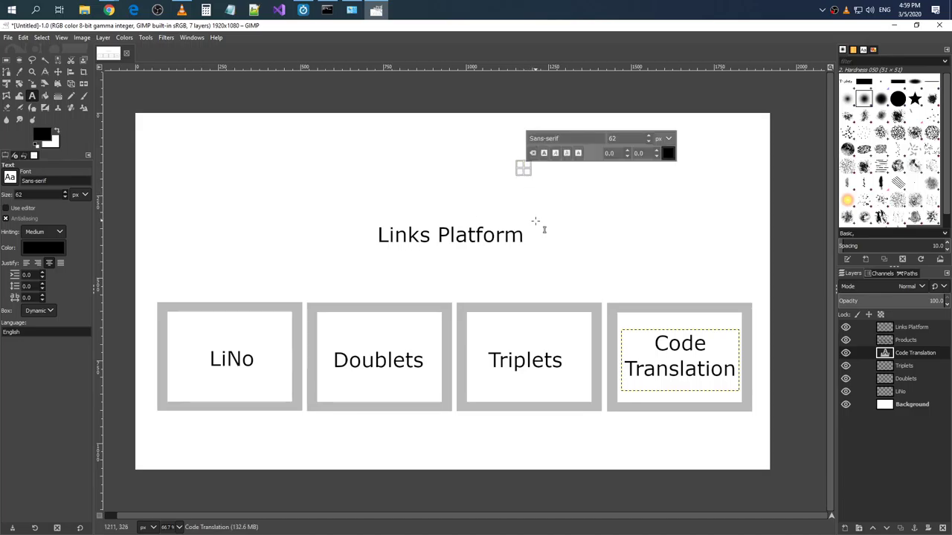
click(536, 246)
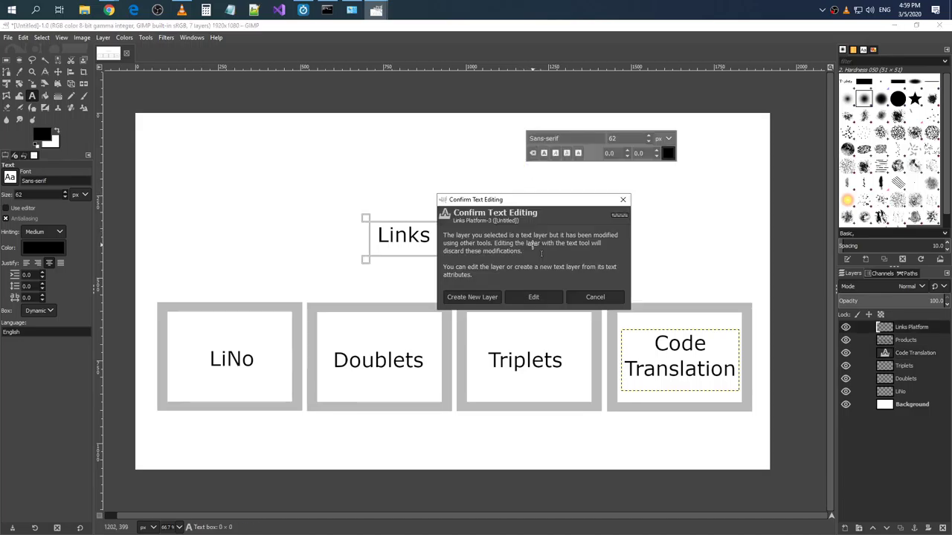
click(595, 298)
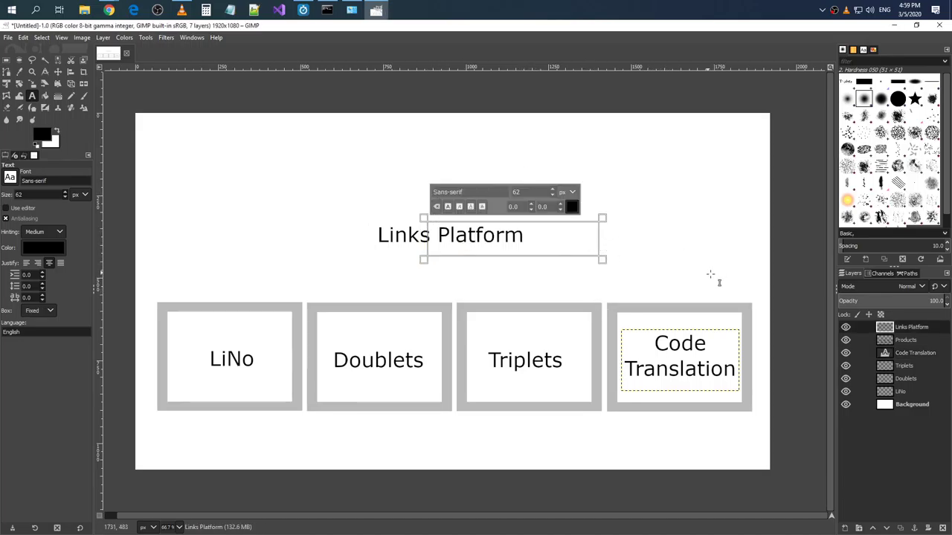
click(904, 364)
click(904, 378)
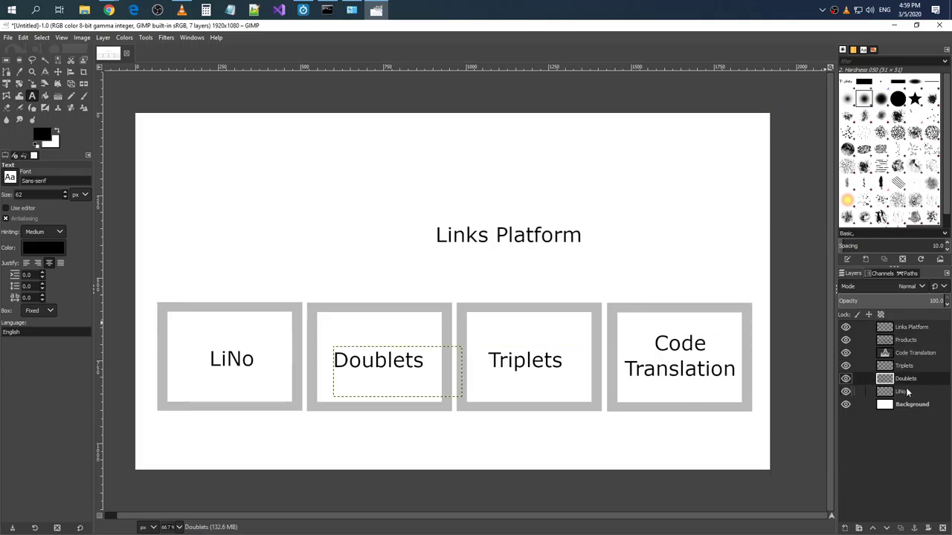
Move the Code Translation, Triplets and Doublets layers above Products in the stack.
click(905, 369)
click(906, 340)
click(906, 327)
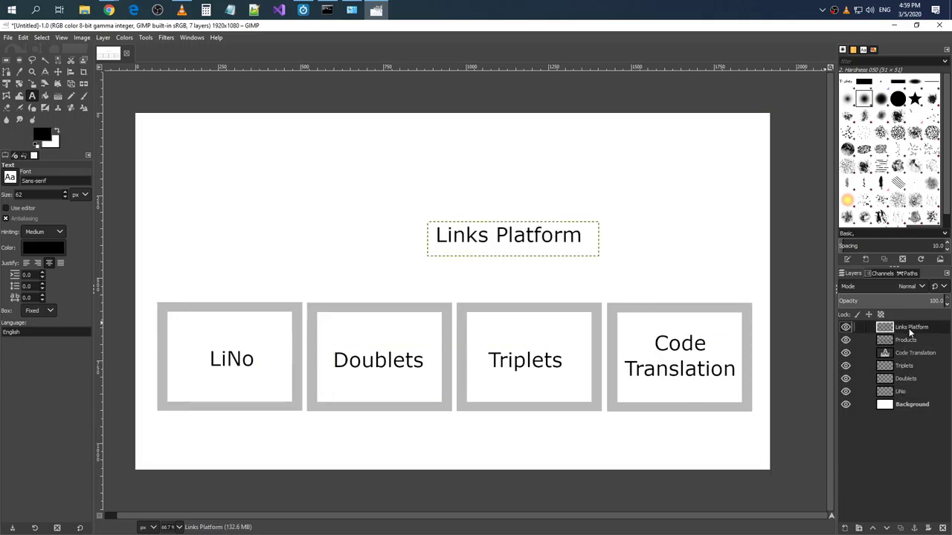
click(907, 339)
click(911, 353)
click(906, 365)
click(906, 379)
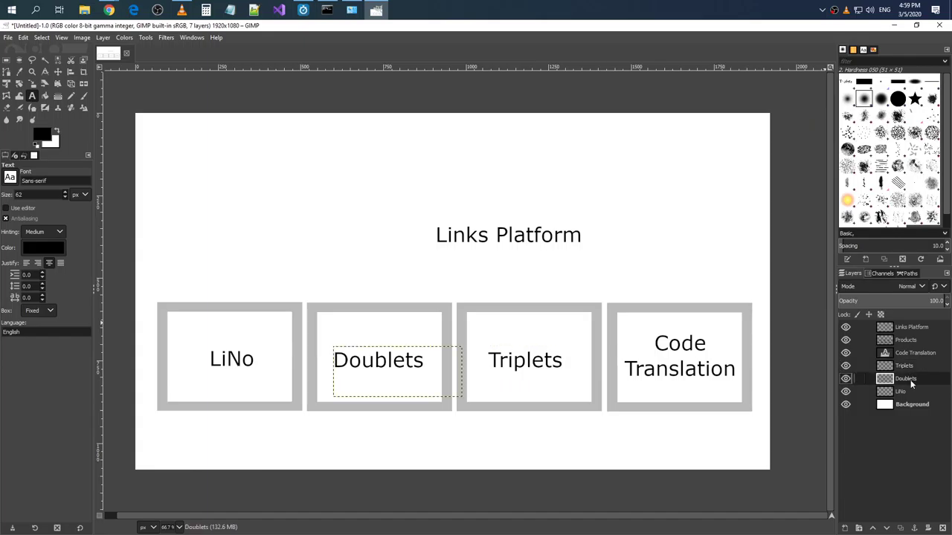
click(908, 392)
click(908, 354)
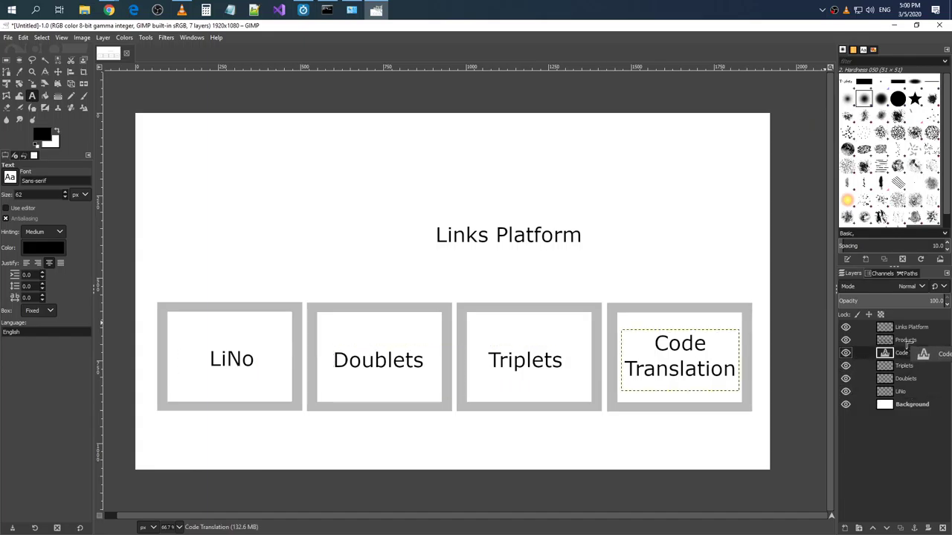
mouse_move(908, 354)
mouse_down()
mouse_move(908, 334)
mouse_move(908, 375)
mouse_up()
click(907, 365)
click(906, 375)
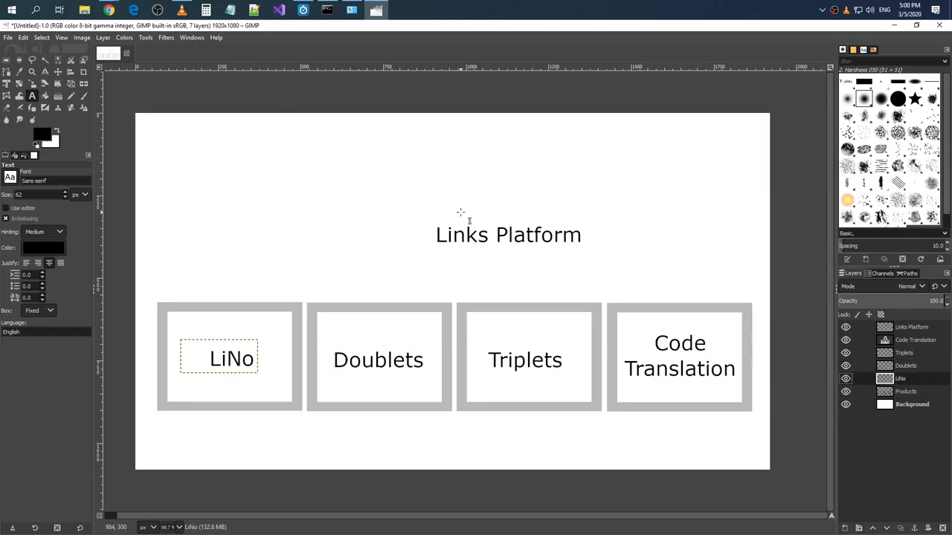
Select the Links Platform title layer.
click(576, 245)
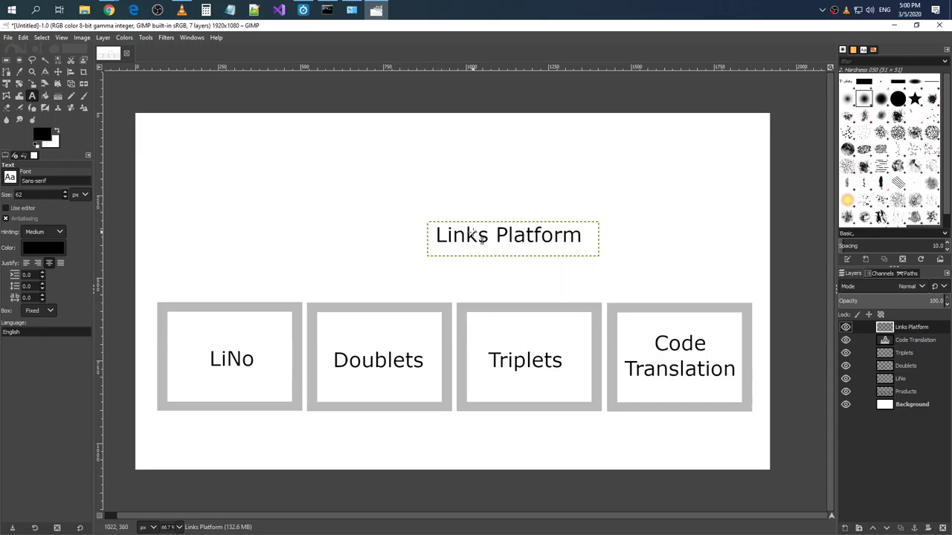
drag(422, 212, 622, 270)
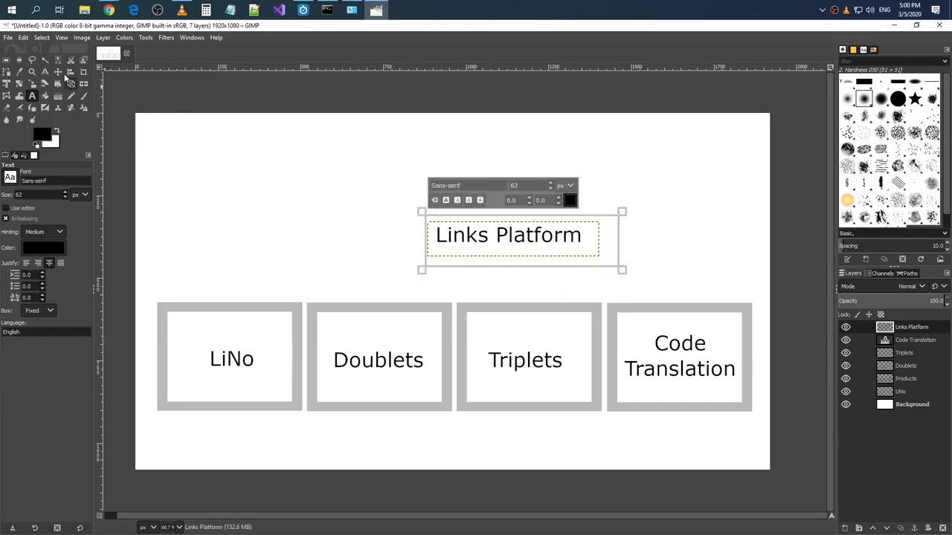
click(6, 61)
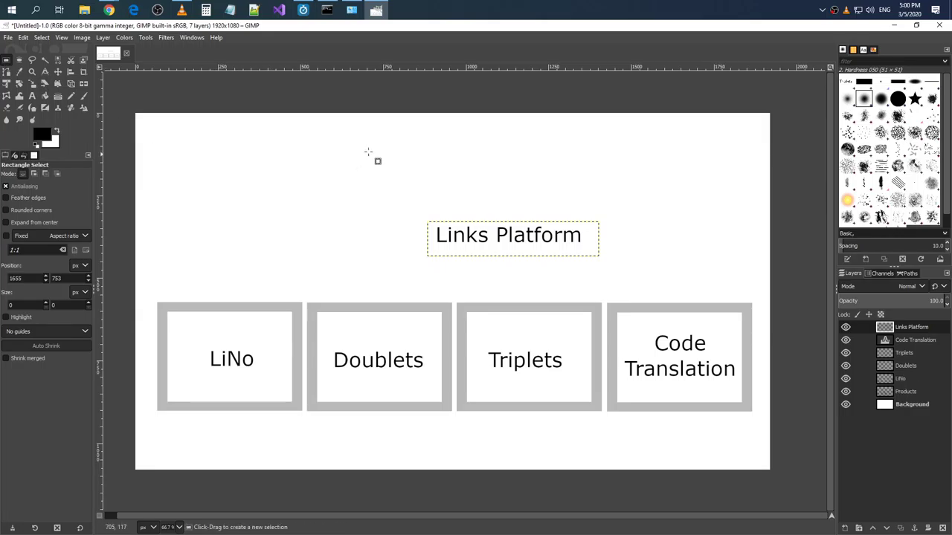
Draw a tight selection around the Links Platform title on its layer.
mouse_move(386, 198)
mouse_down()
mouse_move(484, 238)
mouse_move(616, 268)
mouse_up()
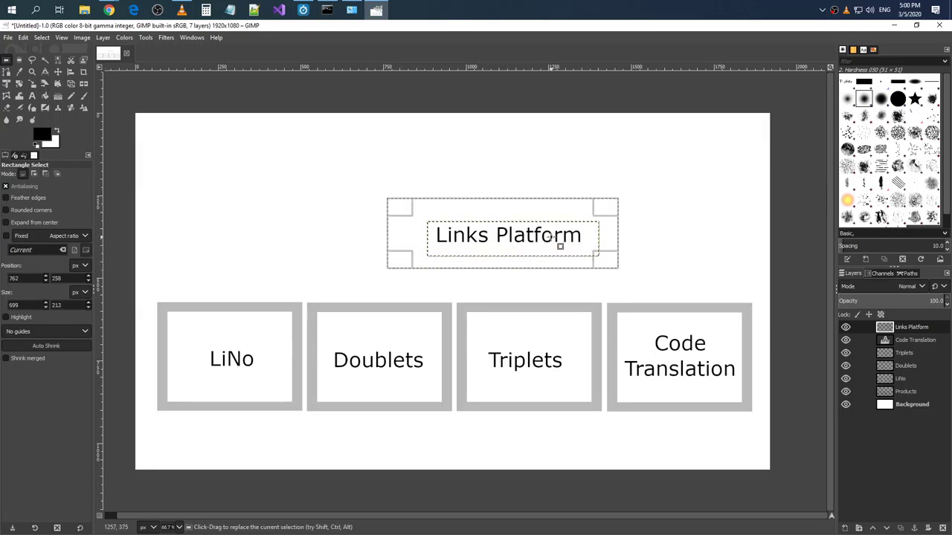
mouse_move(558, 244)
mouse_down()
mouse_move(506, 234)
mouse_move(559, 250)
mouse_up()
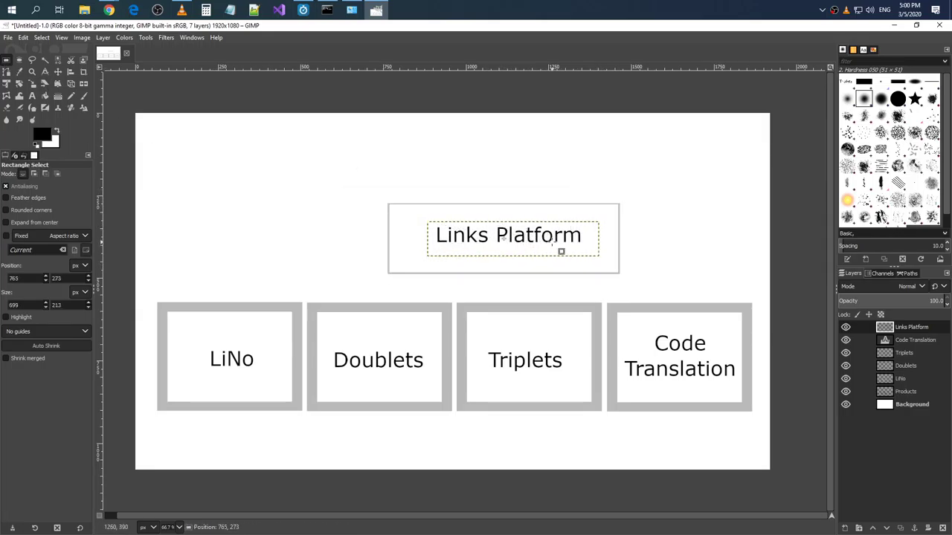
click(907, 341)
click(909, 328)
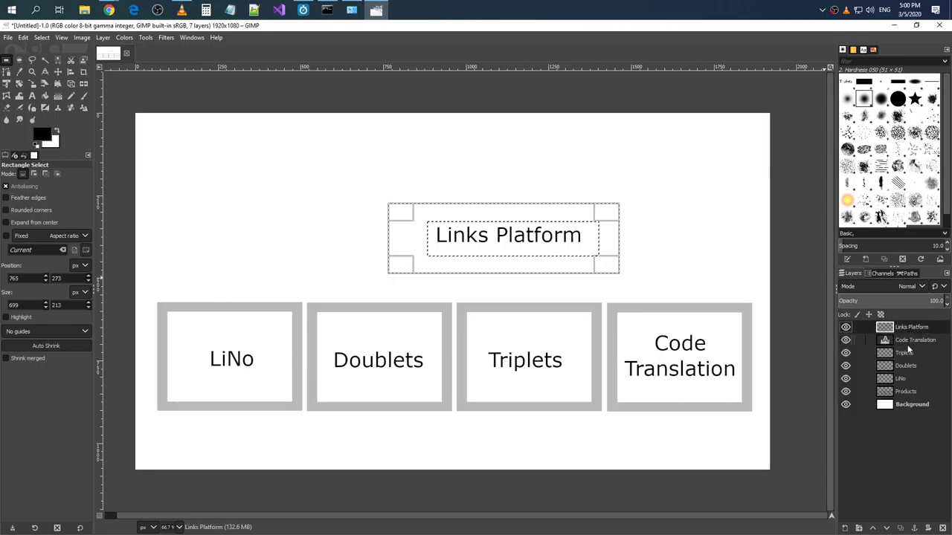
click(906, 342)
click(907, 353)
click(905, 329)
drag(433, 226, 598, 255)
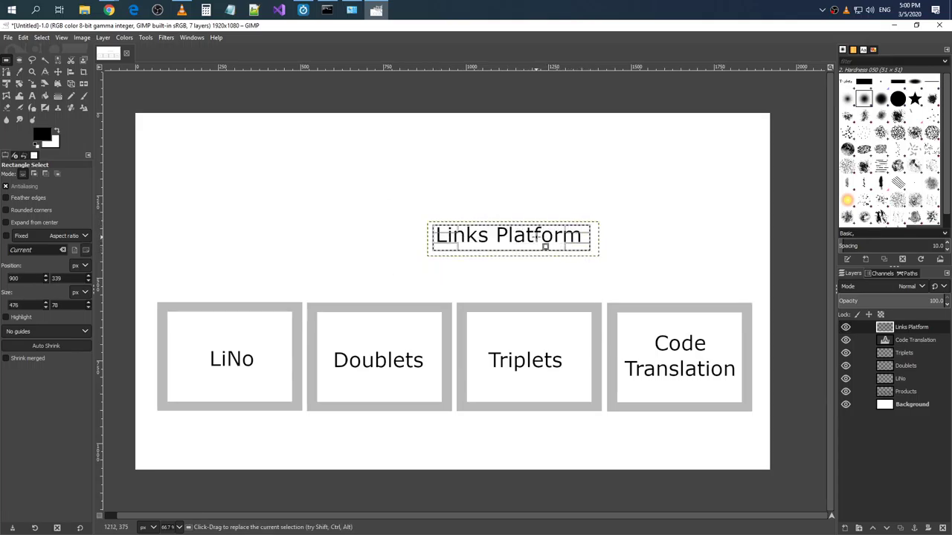
Move the Links Platform title up and left, centred above the frames, and anchor.
key(ctrl+x)
key(ctrl+v)
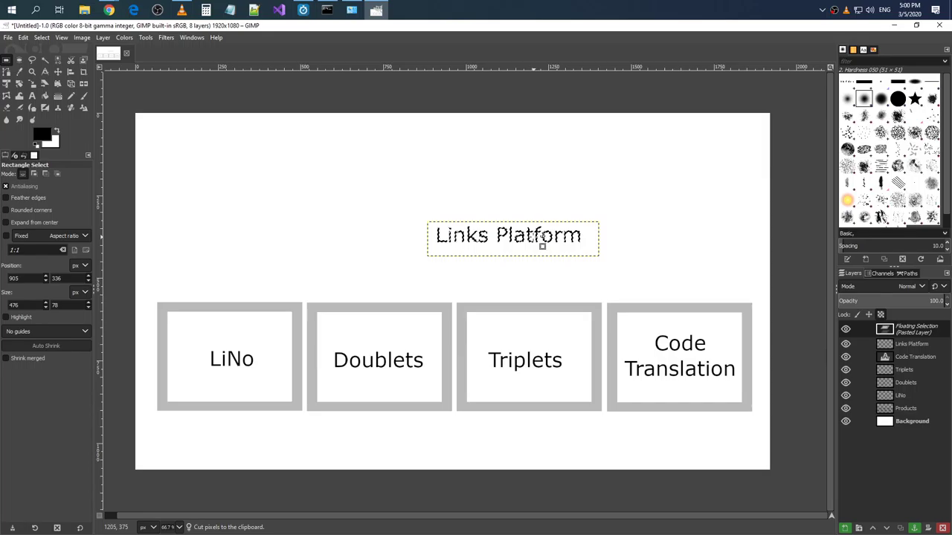
drag(539, 242, 493, 223)
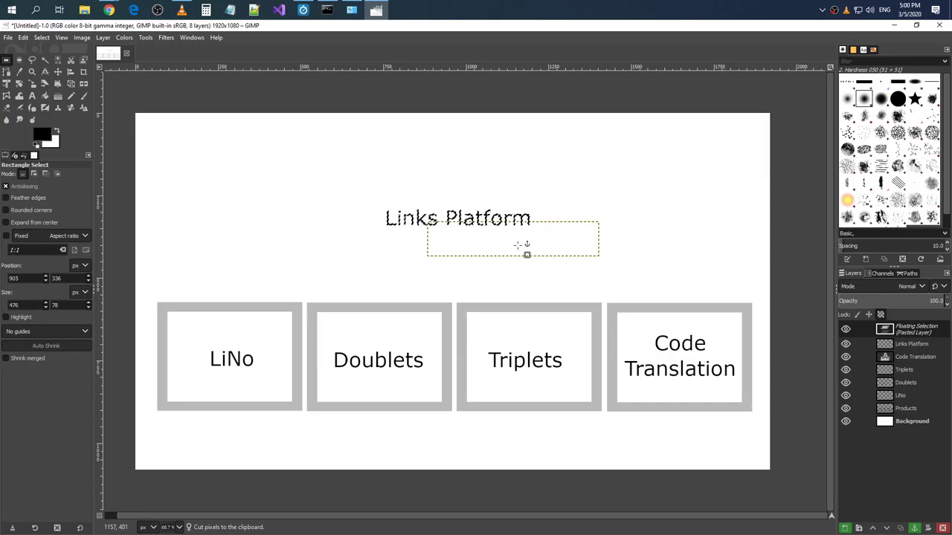
click(512, 275)
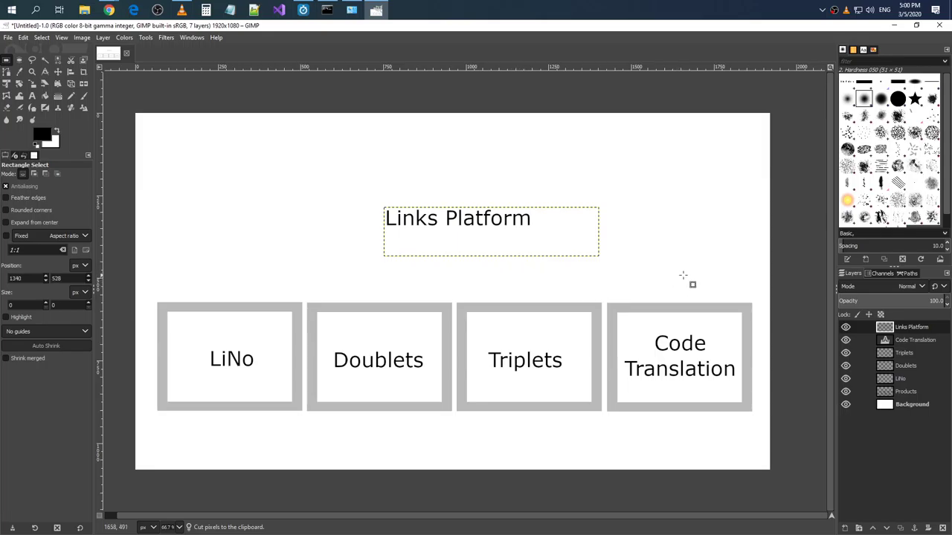
click(545, 226)
Open Save As and browse to the Seagate drive's CodeArchive\Links\Documentation\doc folder.
click(8, 37)
click(44, 141)
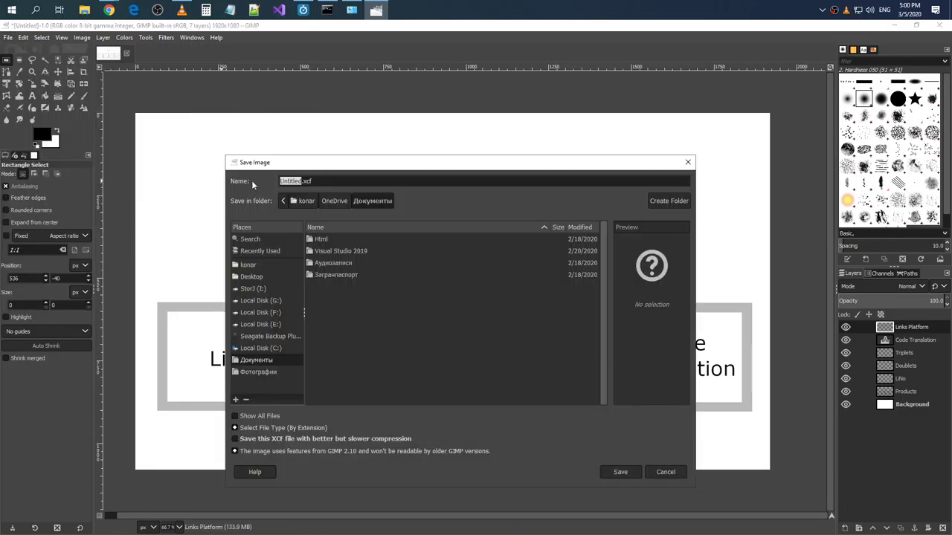
click(276, 332)
double_click(333, 250)
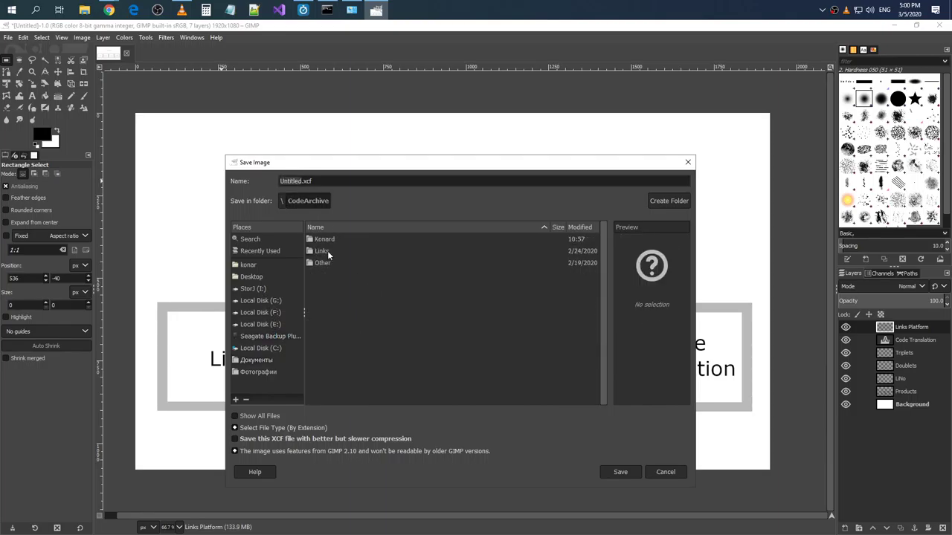
double_click(336, 250)
scroll(339, 307, down, 1)
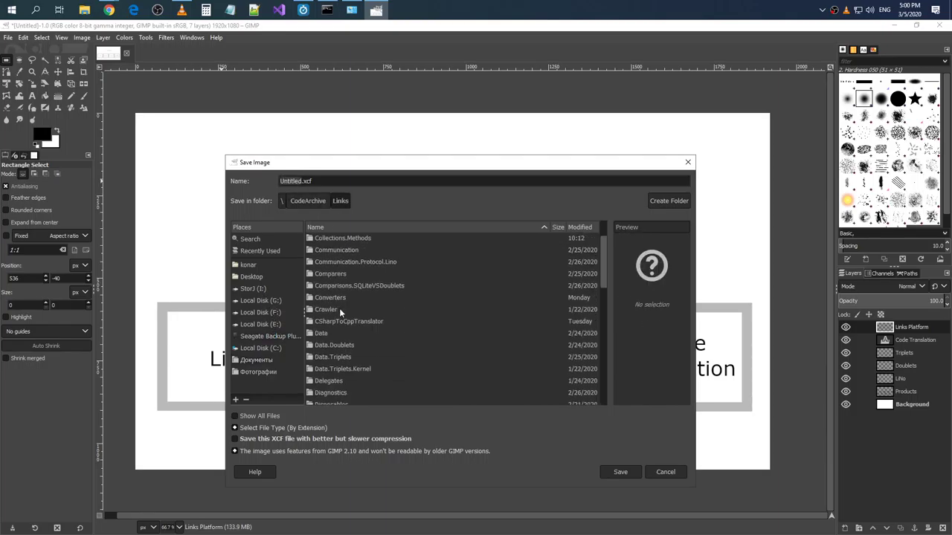
scroll(340, 315, down, 2)
scroll(338, 309, down, 2)
double_click(335, 294)
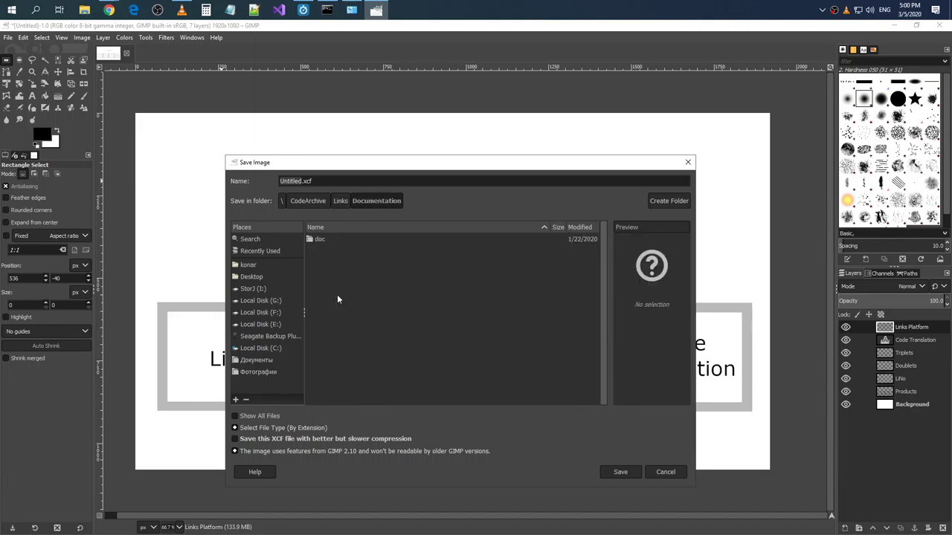
double_click(325, 240)
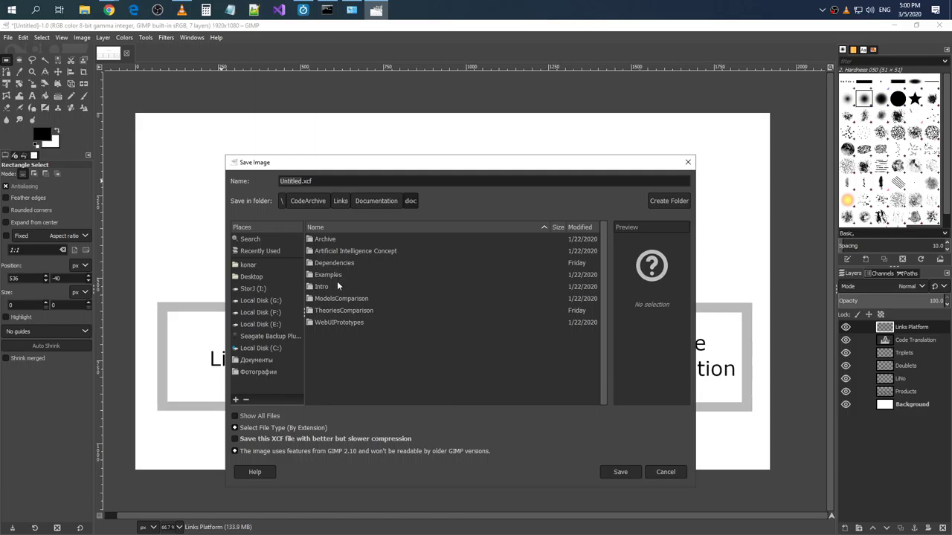
Open and dismiss the doc folder's file-listing context menu several times, changing nothing.
right_click(351, 345)
click(336, 340)
right_click(376, 350)
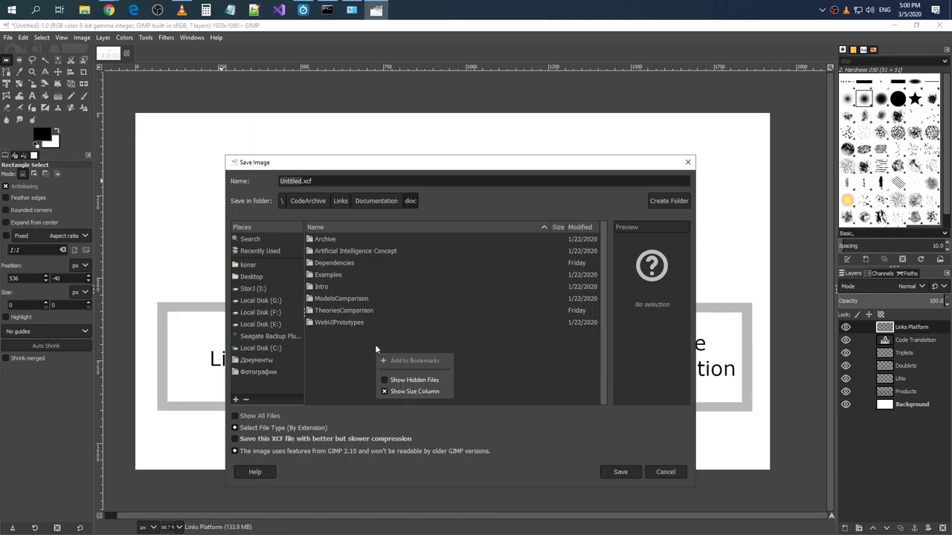
click(346, 343)
right_click(346, 343)
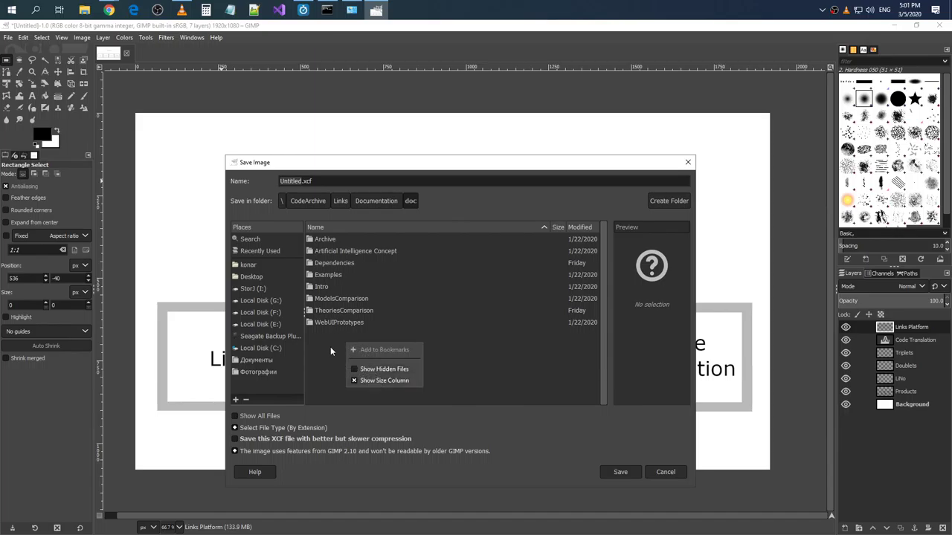
click(330, 346)
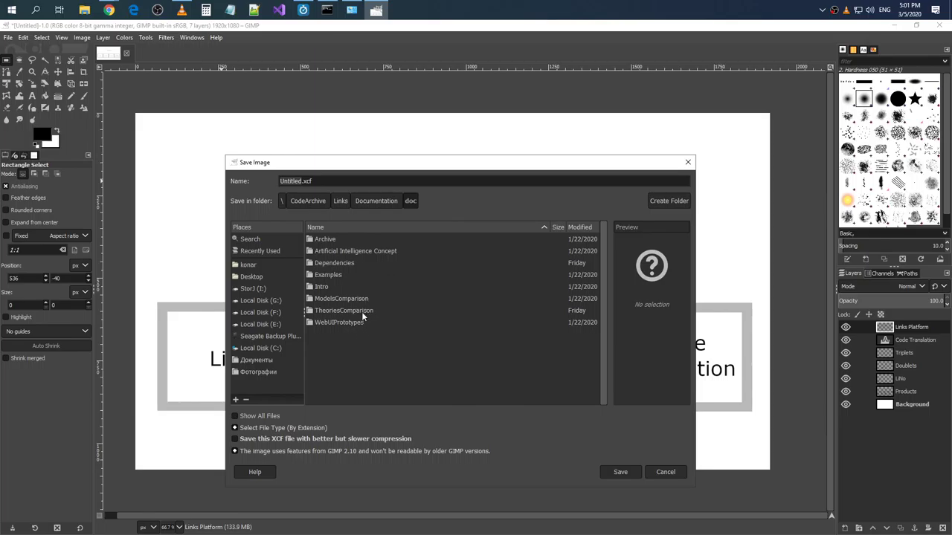
right_click(369, 334)
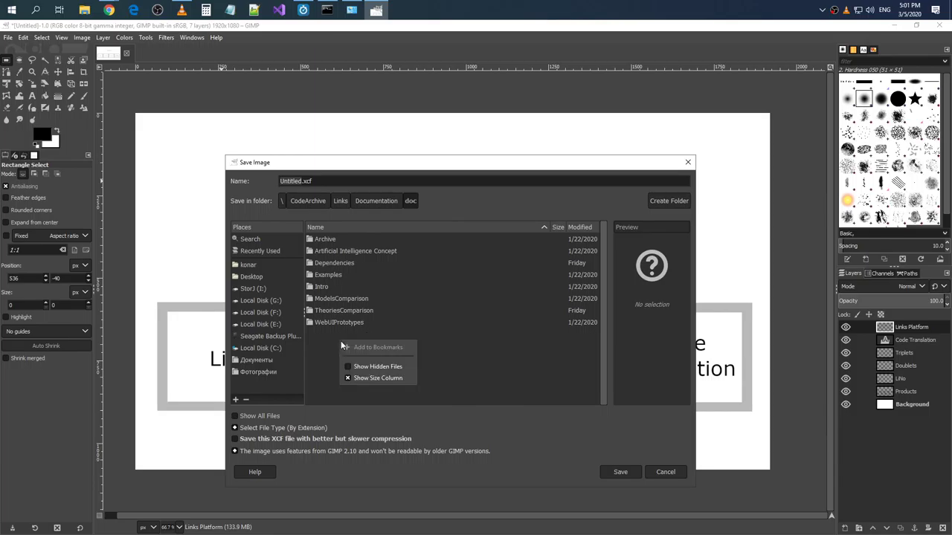
click(370, 335)
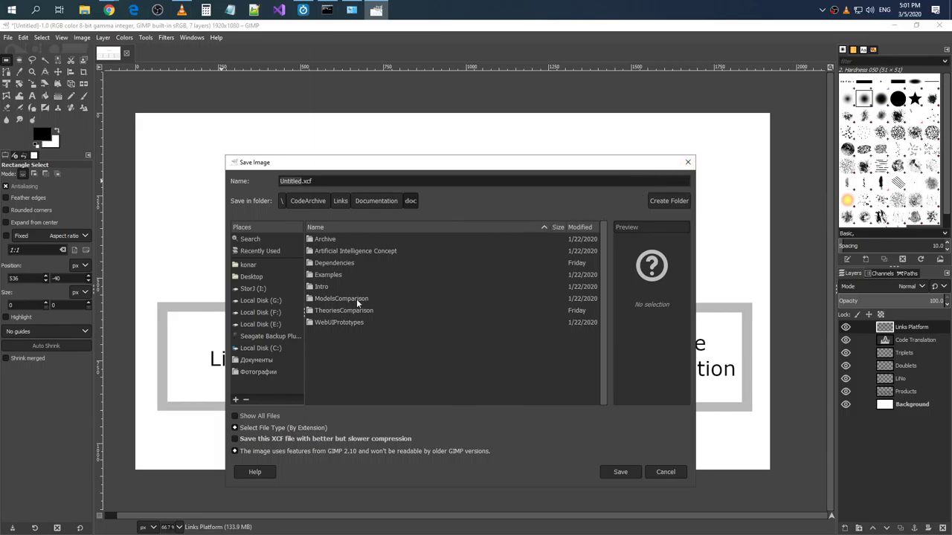
right_click(344, 342)
click(341, 349)
Rename Untitled to root-website-sketch and save it as root-website-sketch.xcf.
key(End)
drag(302, 181, 275, 185)
text(web_)
key(BackSpace)
text(sit)
text(e-)
text(scket)
key(BackSpace)
key(BackSpace)
key(BackSpace)
key(BackSpace)
text(ketch)
click(627, 471)
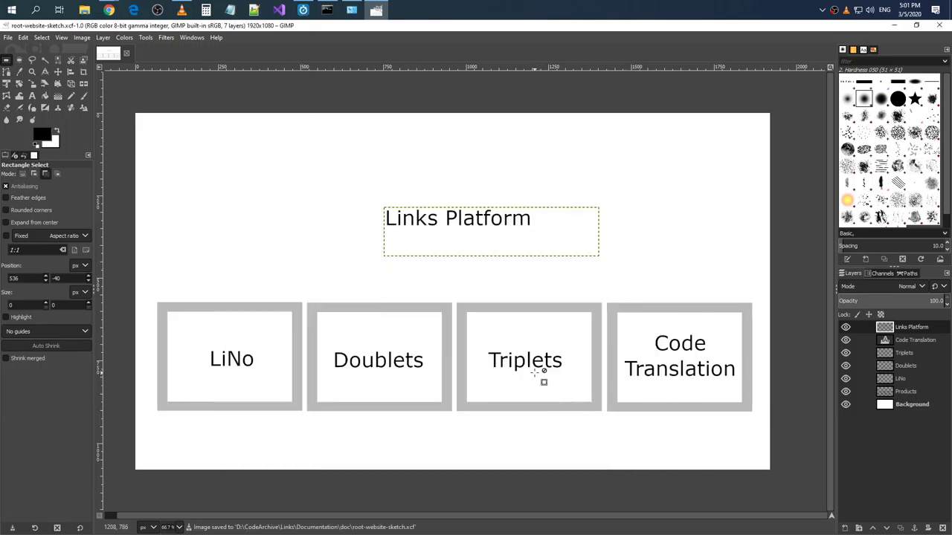
Export the layout as root-website-sketch.png in the doc folder with default PNG options.
key(ctrl+shift+e)
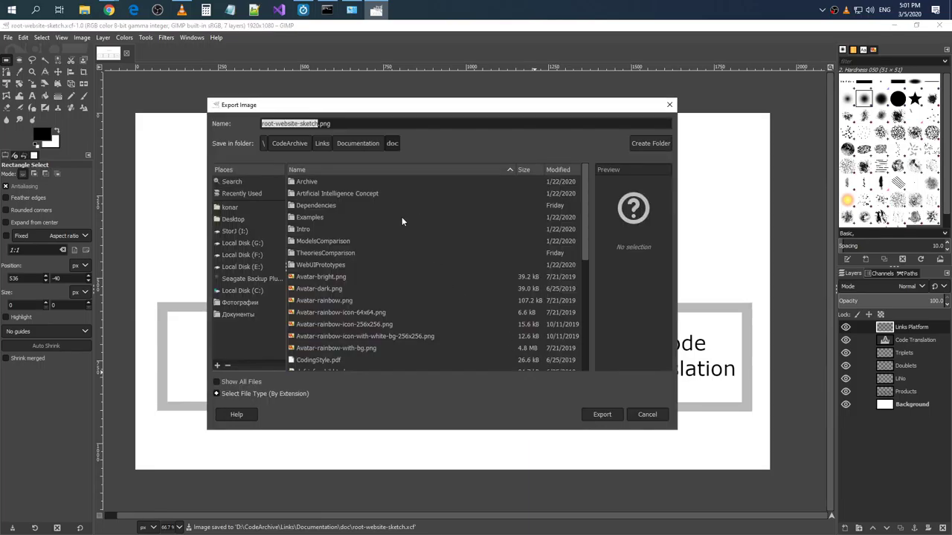
key(Return)
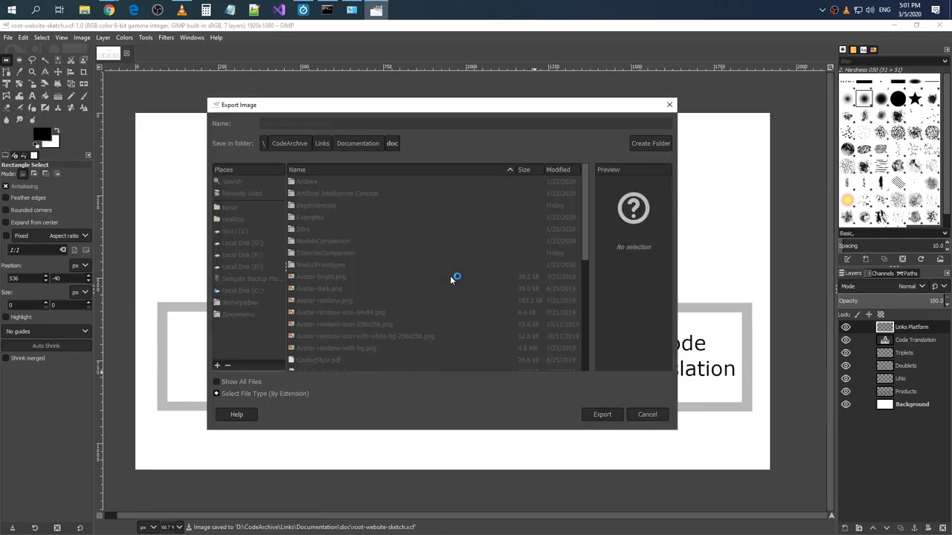
key(Return)
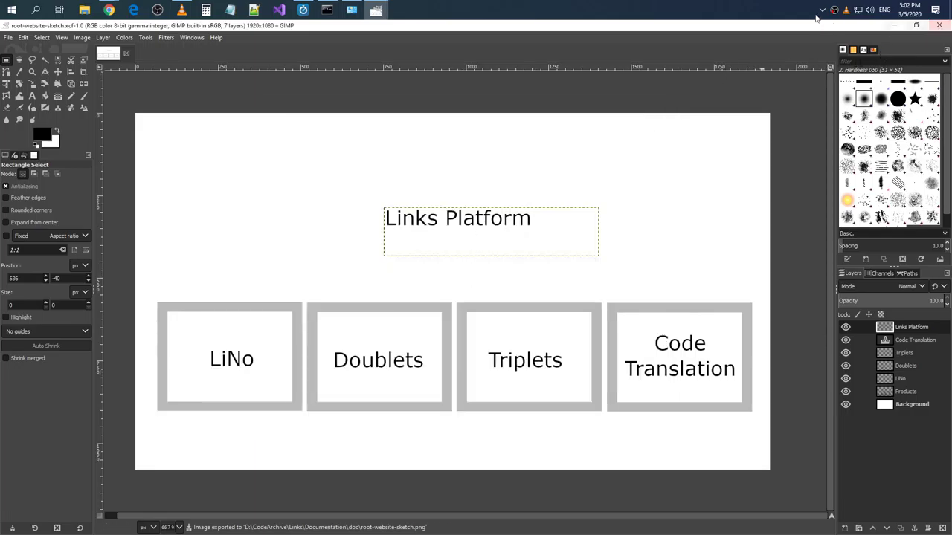
Open D:\CodeArchive\Links\Documentation in File Explorer and start a Git Commit on it.
right_click(846, 9)
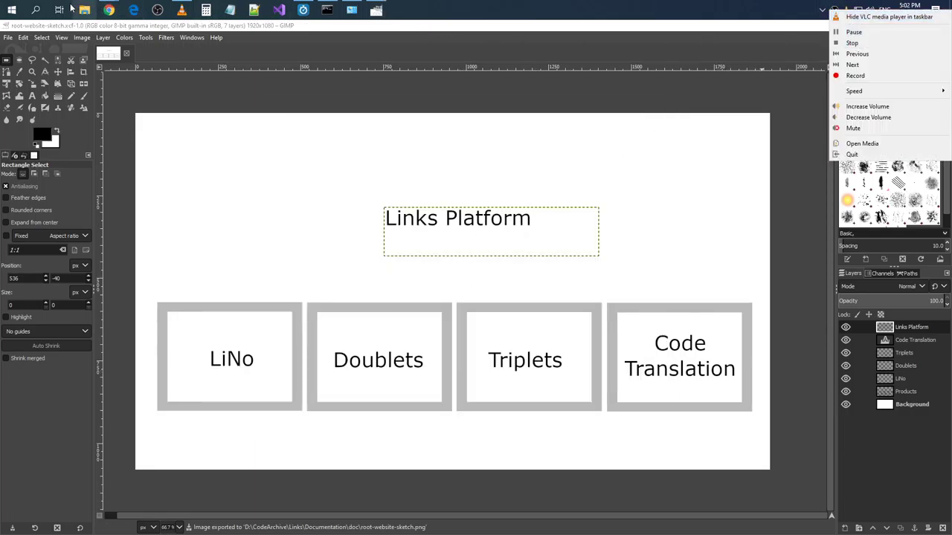
click(84, 10)
click(264, 327)
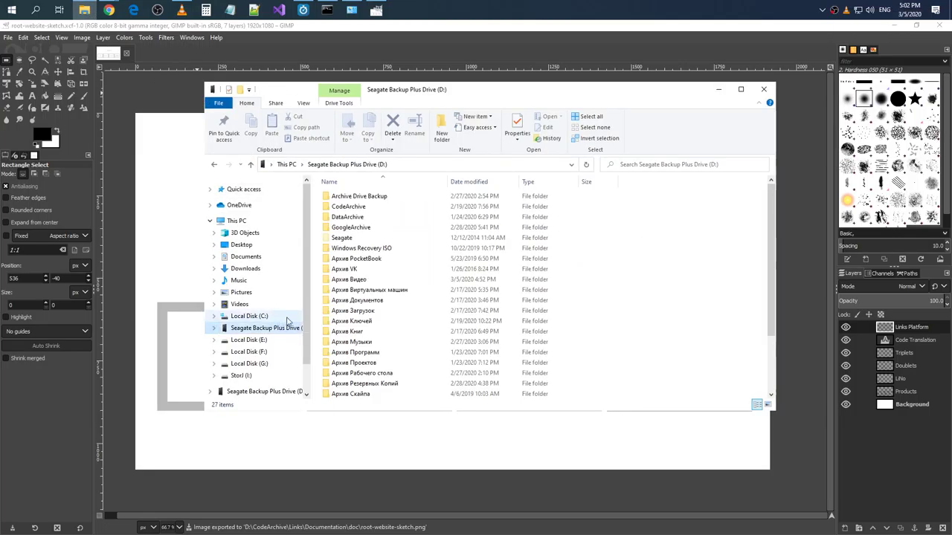
double_click(348, 206)
double_click(344, 206)
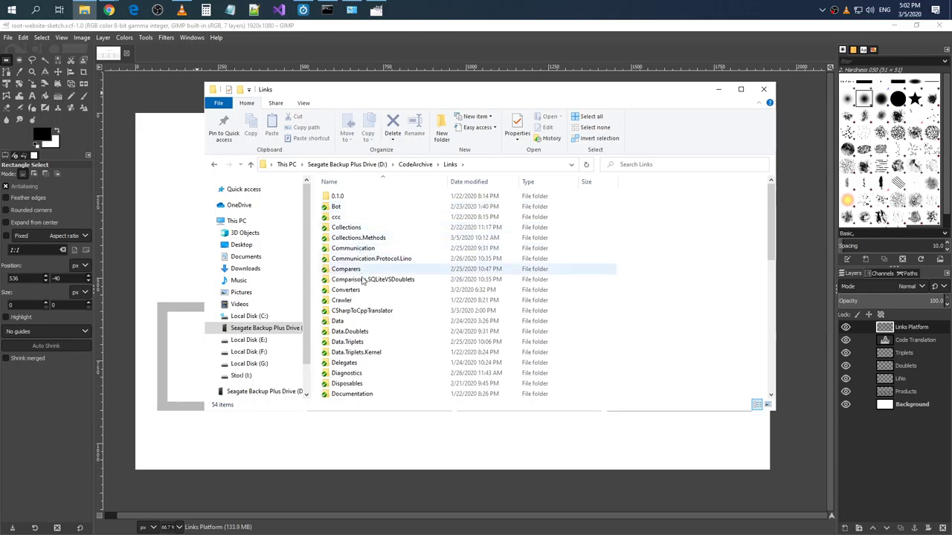
scroll(361, 275, down, 1)
scroll(361, 312, down, 1)
double_click(362, 342)
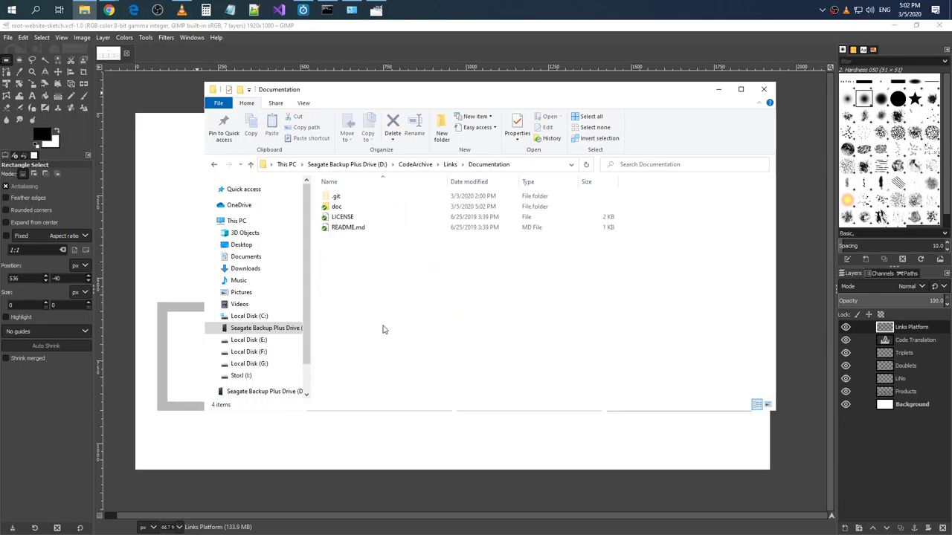
right_click(382, 281)
click(422, 430)
Tick both sketch files and enter the commit message 'Added root website sketch.'.
click(330, 306)
click(331, 315)
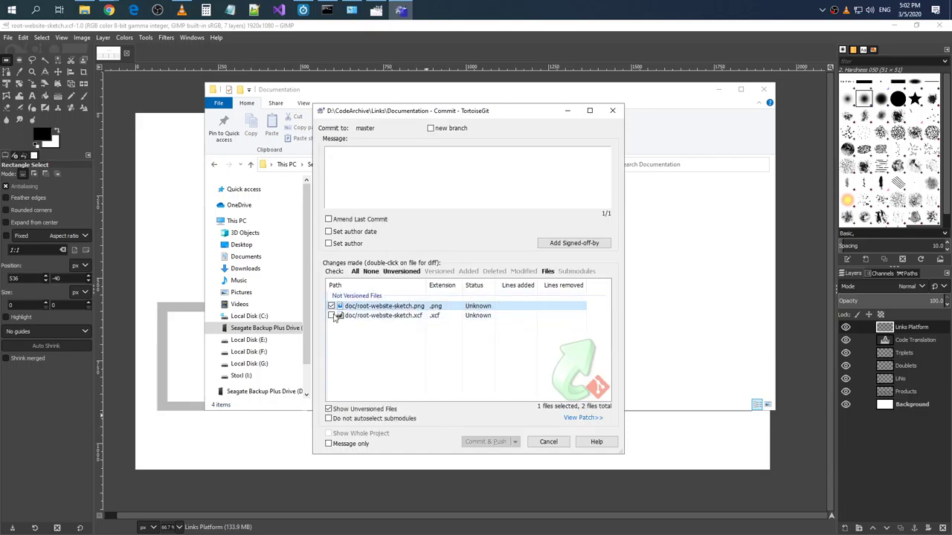
click(389, 197)
text(Added ro)
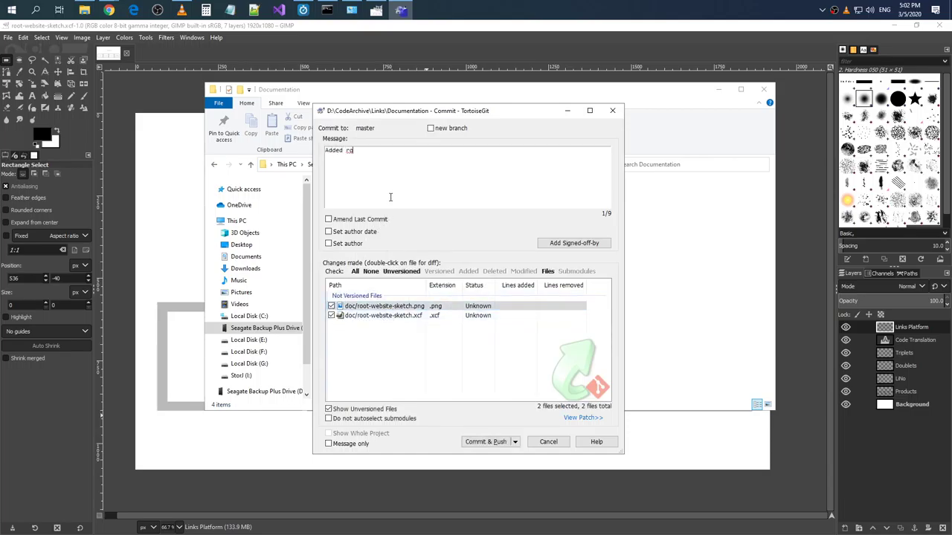
text(t)
key(BackSpace)
text(ot website sketch.)
Commit and push to origin master, close the push window, and return to GIMP.
click(499, 441)
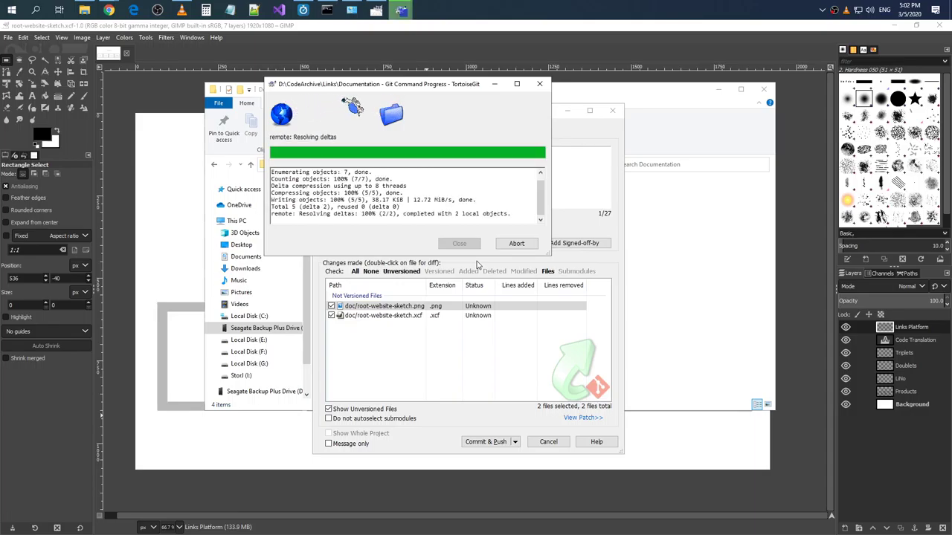
click(464, 246)
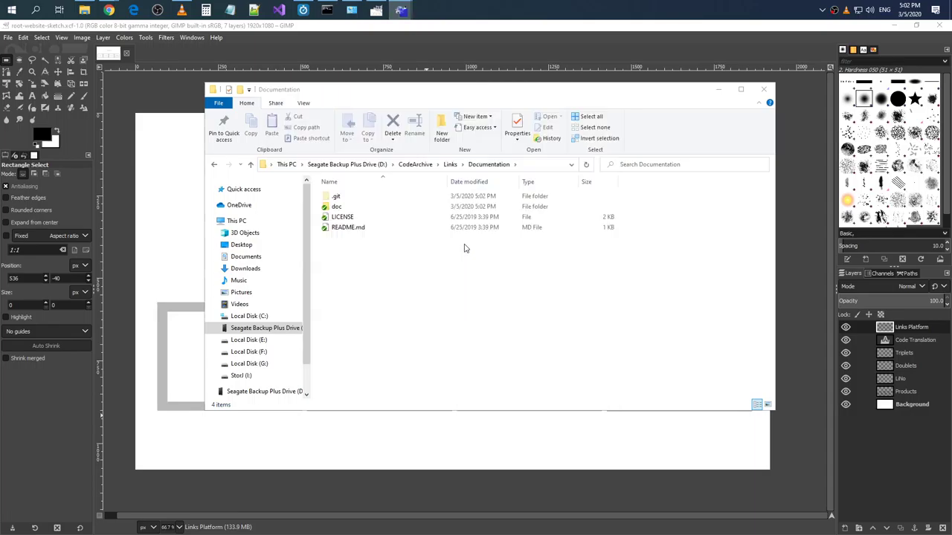
click(777, 228)
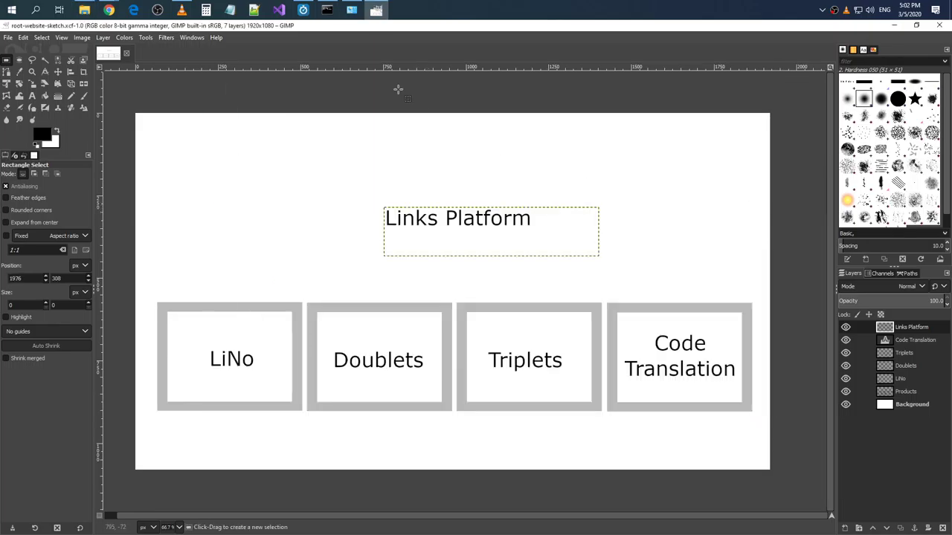